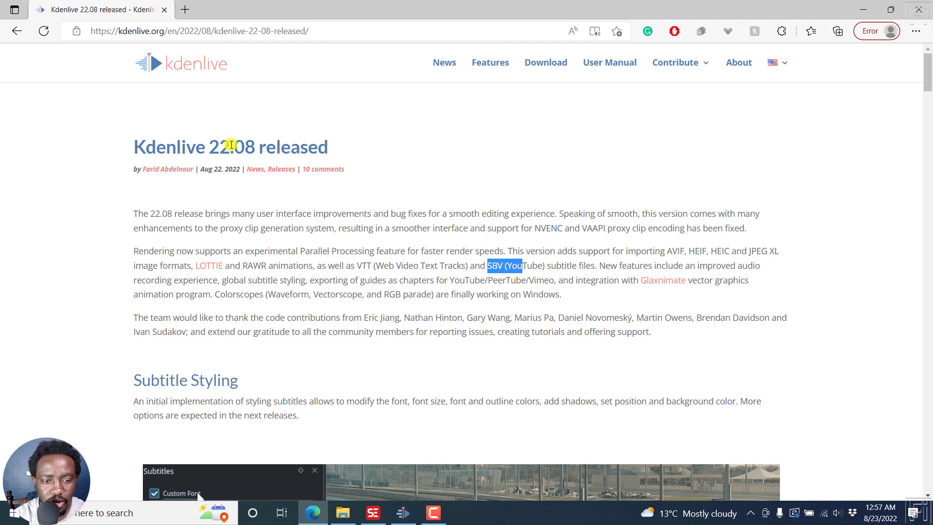
- Read the 22.08 release post's publication date and the Subtitle Styling heading in Edge
drag(201, 171, 243, 170)
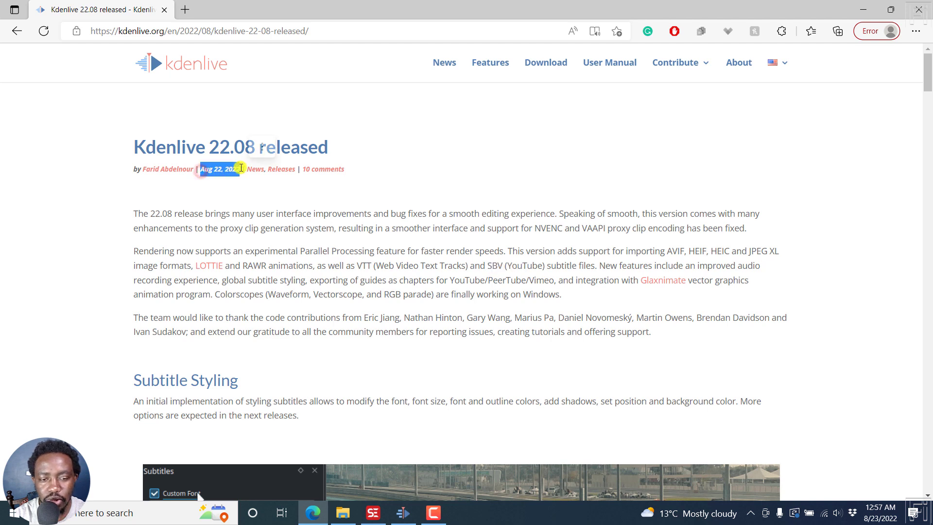
click(255, 198)
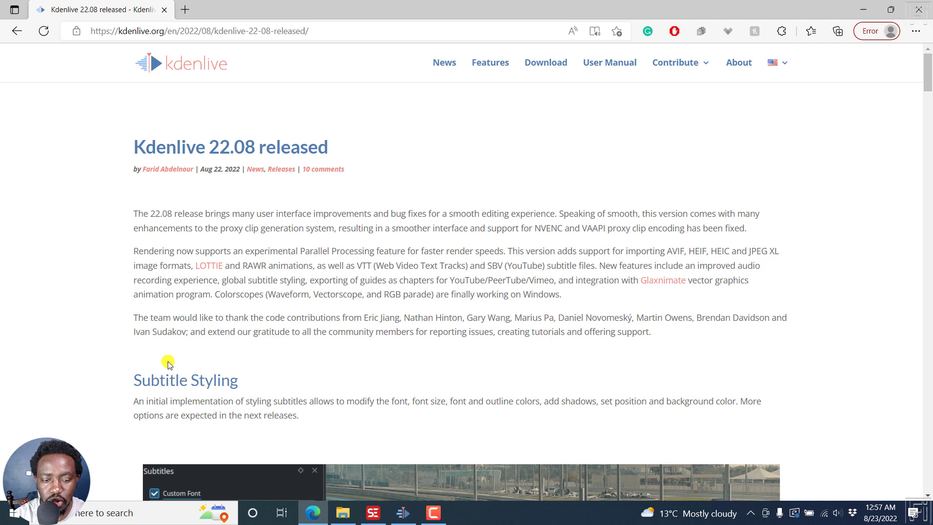
drag(131, 379, 240, 381)
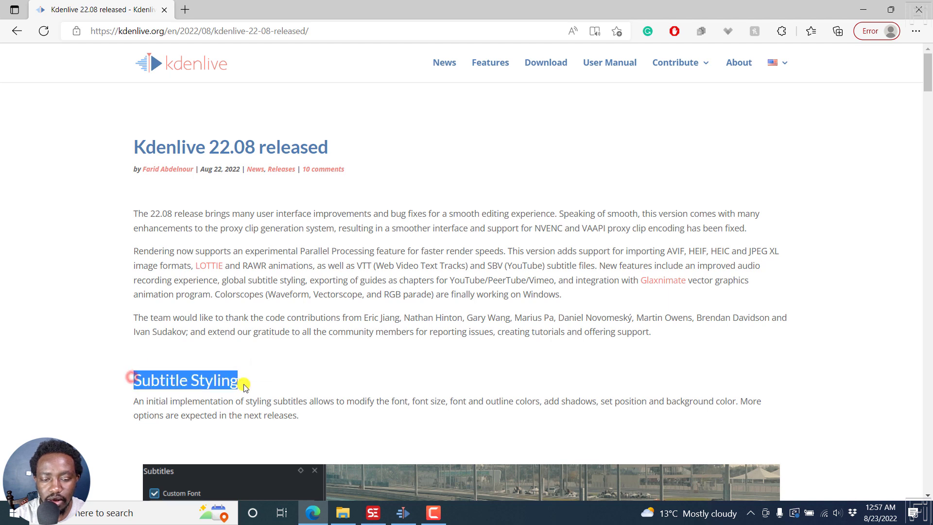
click(207, 393)
click(189, 400)
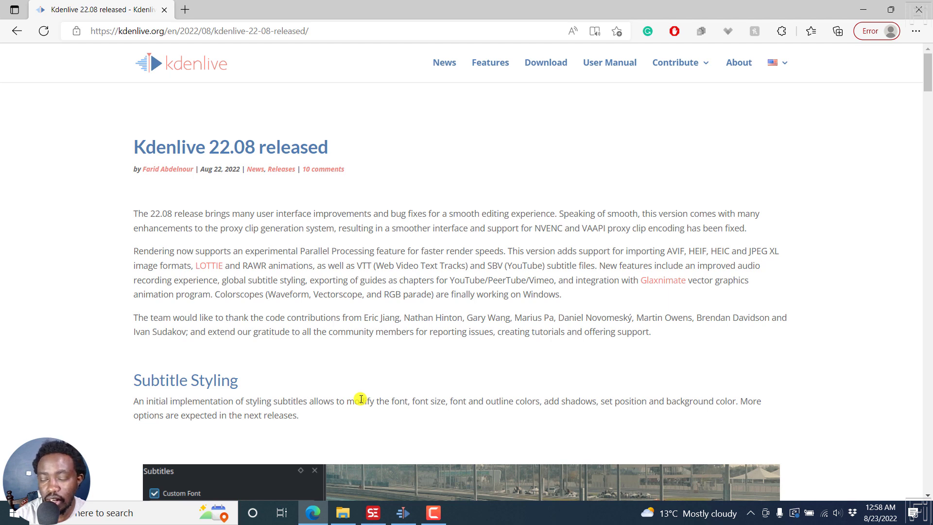
- Read the shadow, position and background styling features and the upcoming releases note
drag(565, 401, 724, 403)
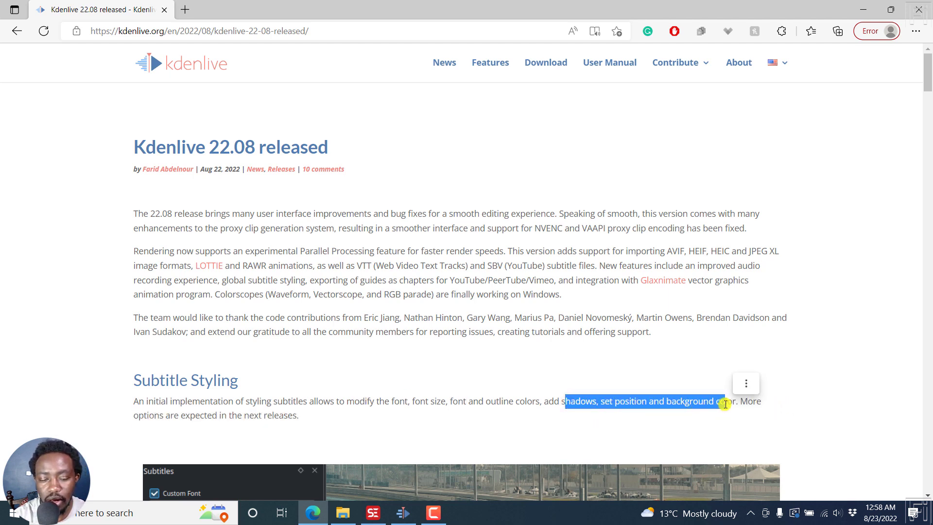
click(307, 414)
drag(197, 419, 320, 420)
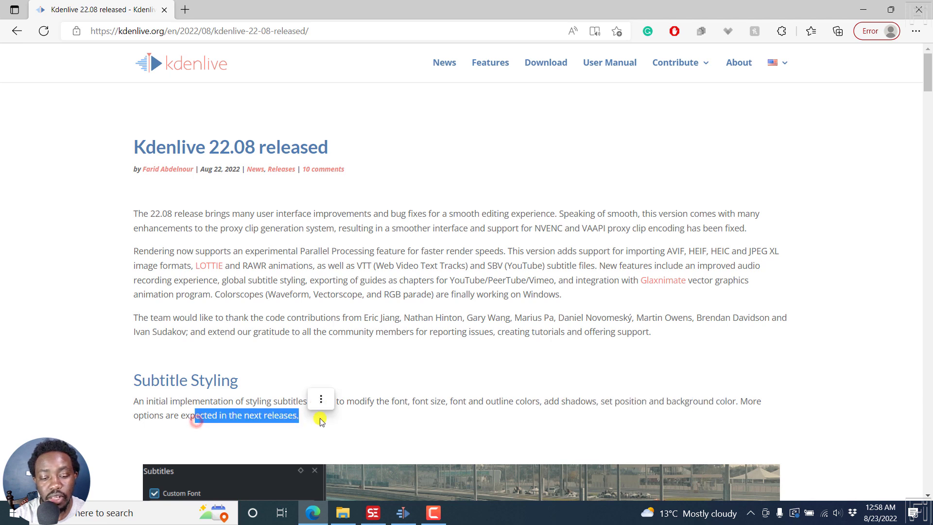
click(321, 421)
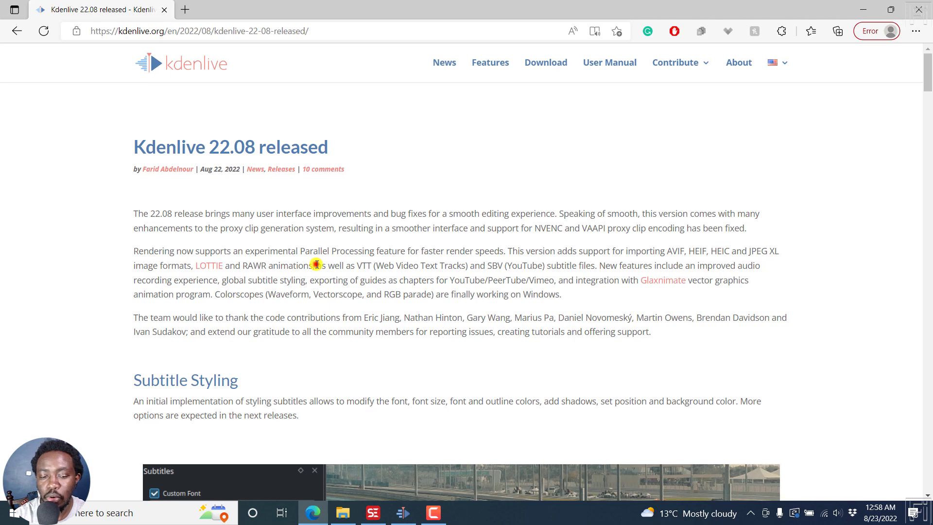
- Web-search the VTT subtitle mention, read the SBV note, then switch to Kdenlive
drag(317, 265, 390, 261)
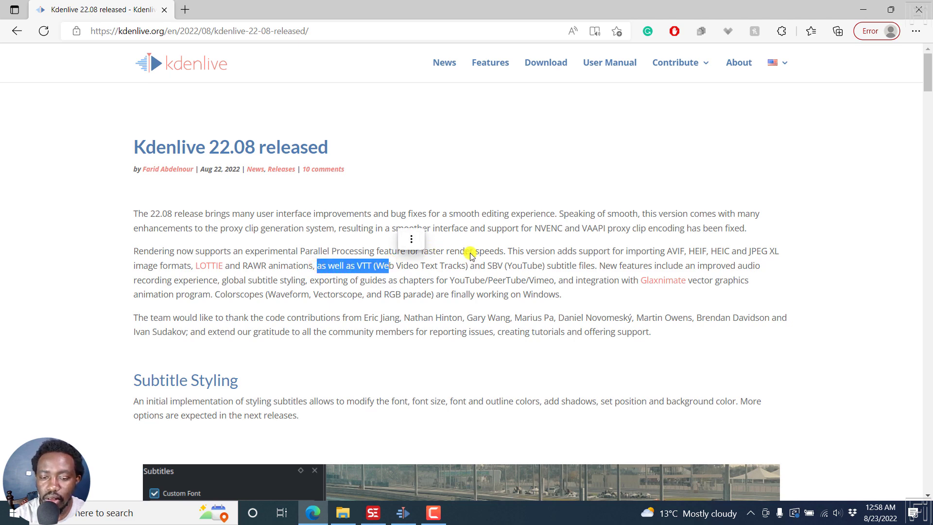
right_click(486, 265)
click(486, 260)
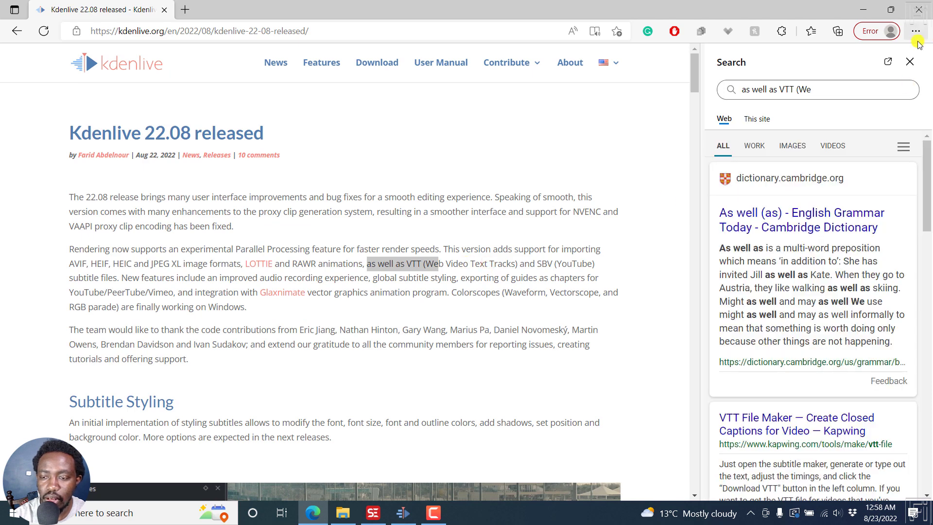
click(910, 62)
drag(485, 270, 566, 270)
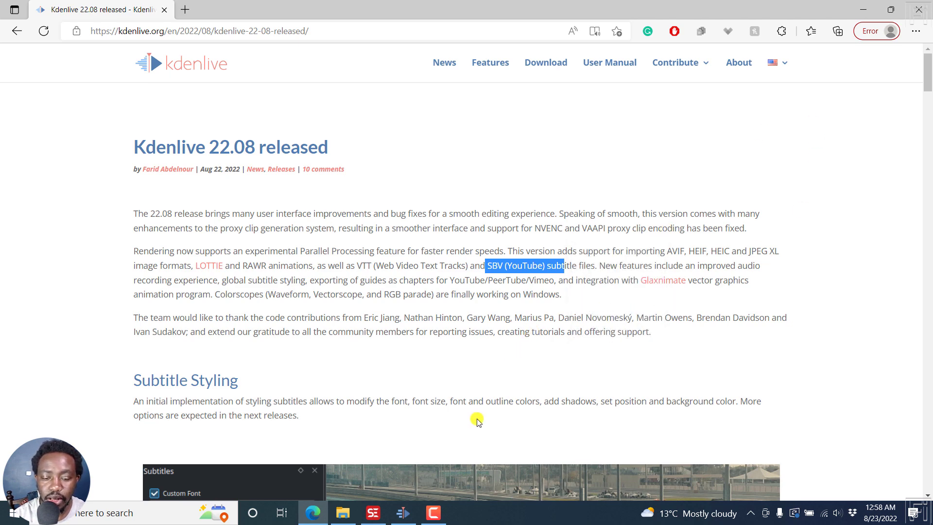
click(399, 515)
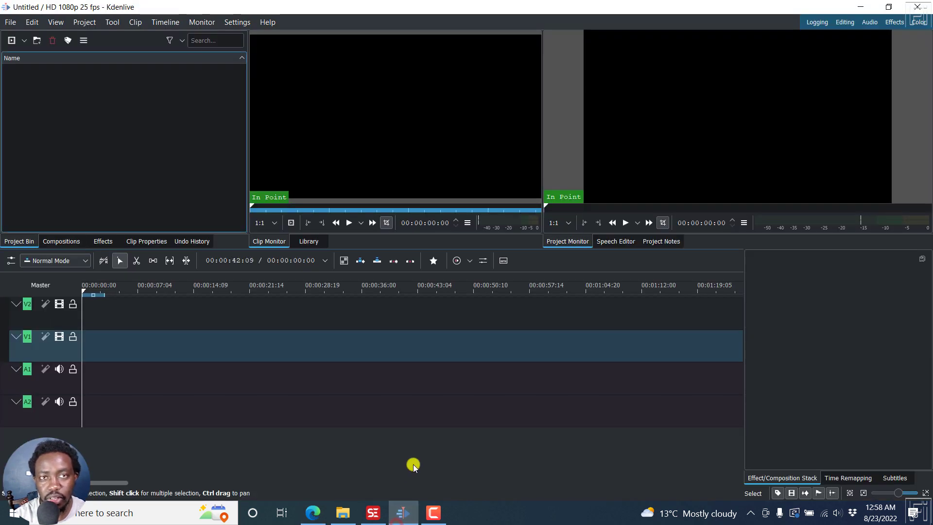
- Check the installed Kdenlive version in Help > About Kdenlive
click(267, 22)
click(290, 140)
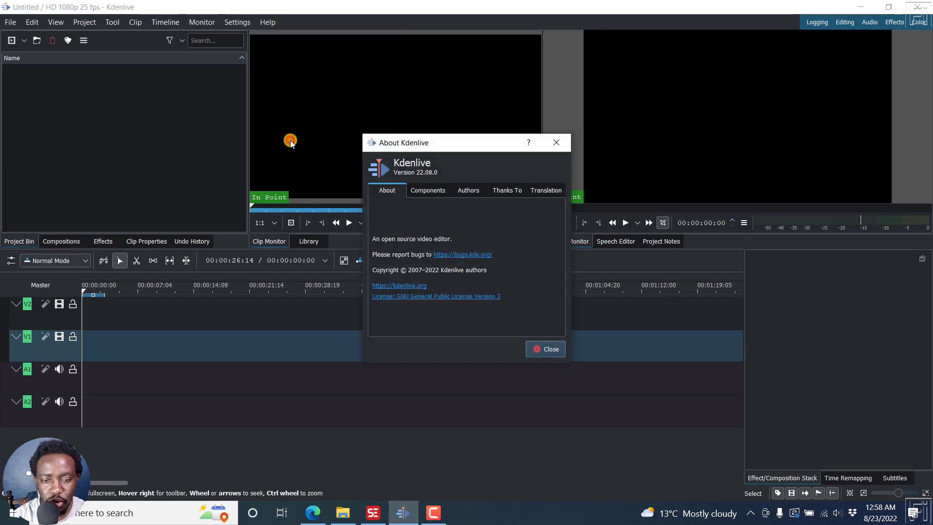
click(556, 142)
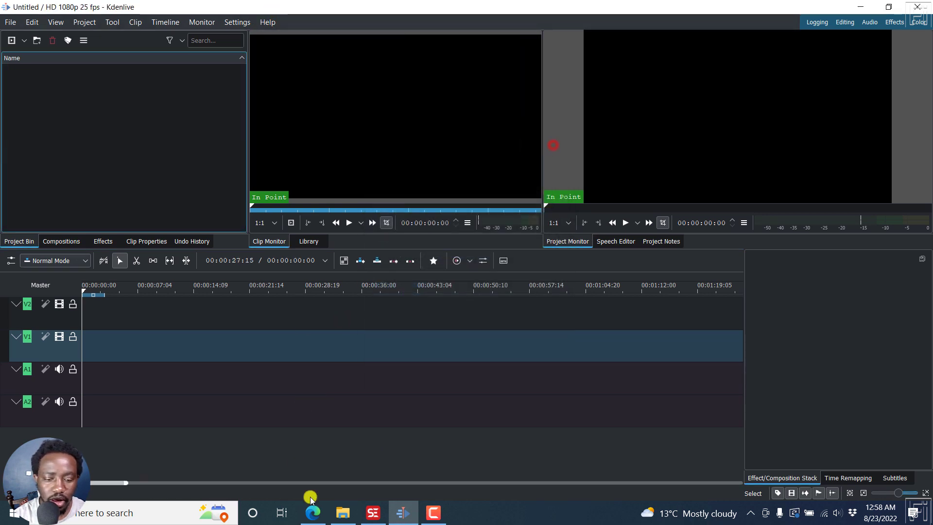
- Import the YouTube Transcripts MP4, switch the project to 720p 30 fps, and place it on V1
click(343, 513)
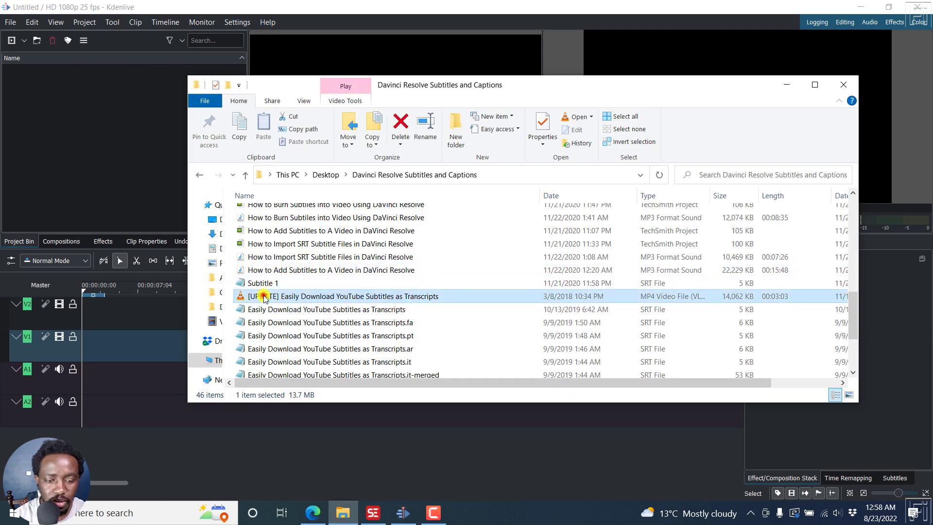
drag(283, 296, 110, 191)
click(109, 191)
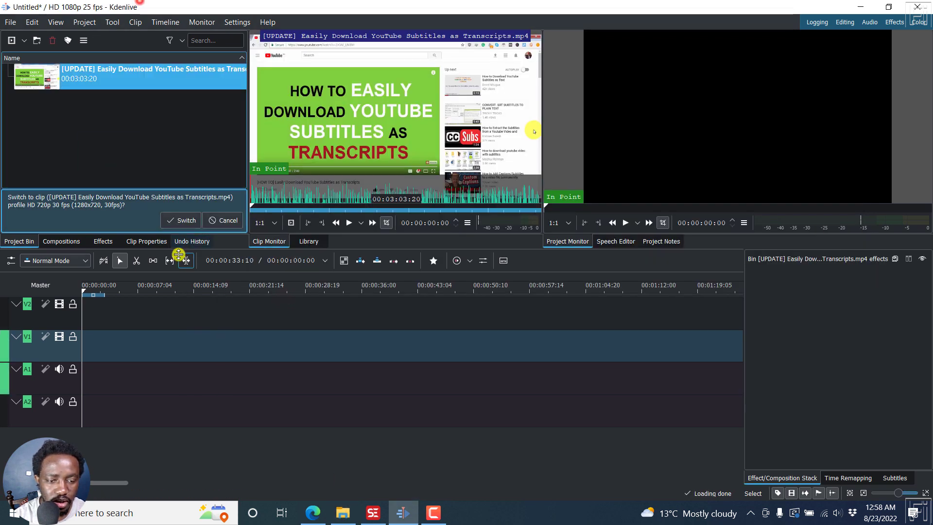
click(180, 218)
drag(87, 102, 71, 370)
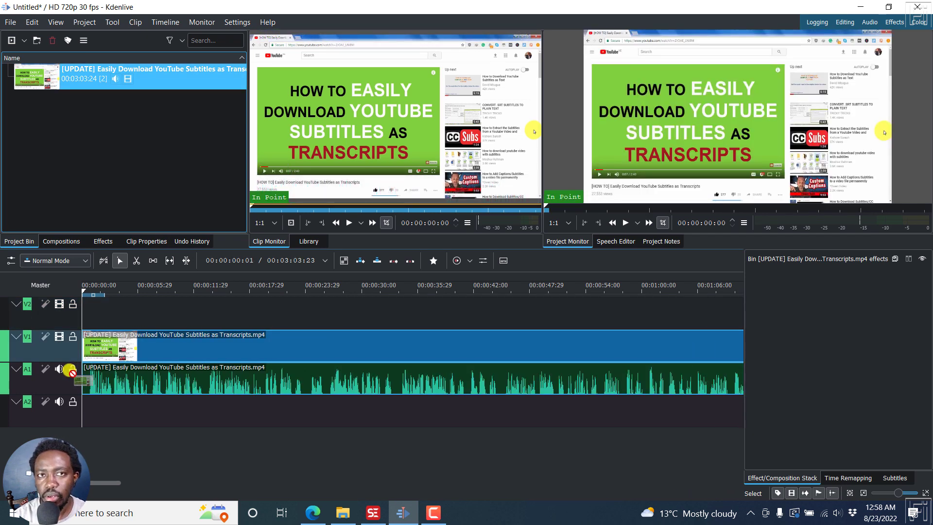
drag(72, 371, 133, 319)
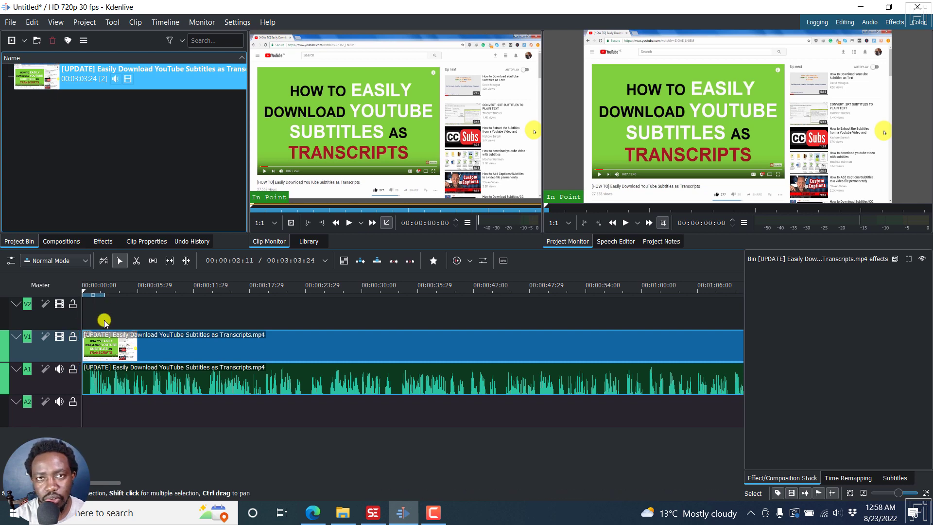
- Open Project > Subtitles > Import Subtitle File to add a Subtitles track
click(84, 23)
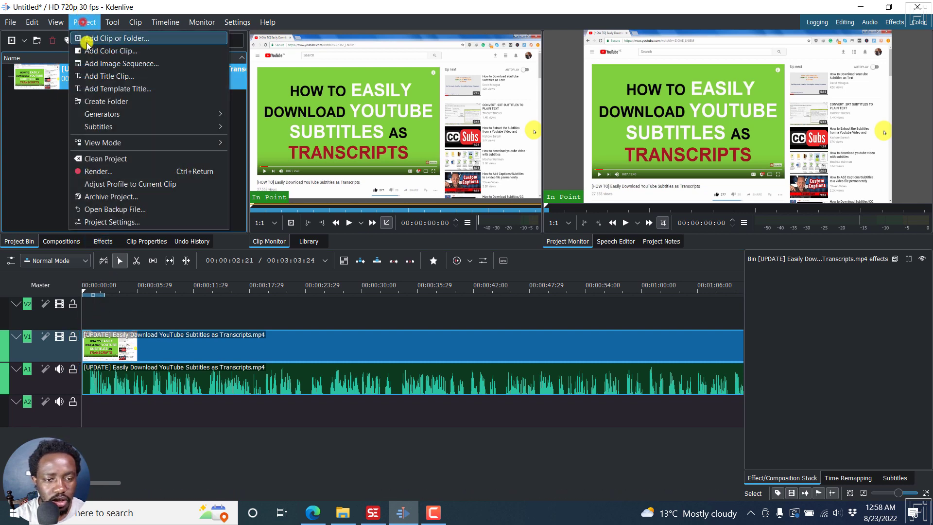
mouse_move(103, 127)
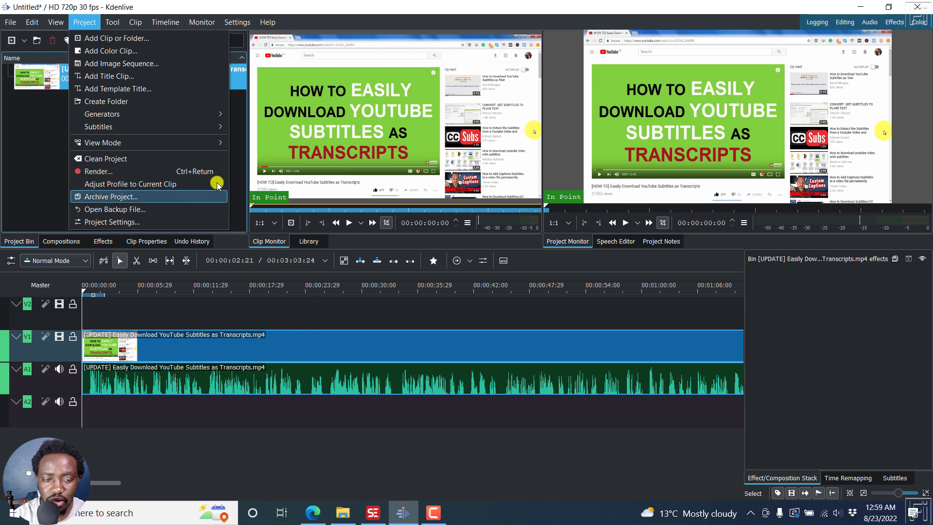
mouse_move(165, 126)
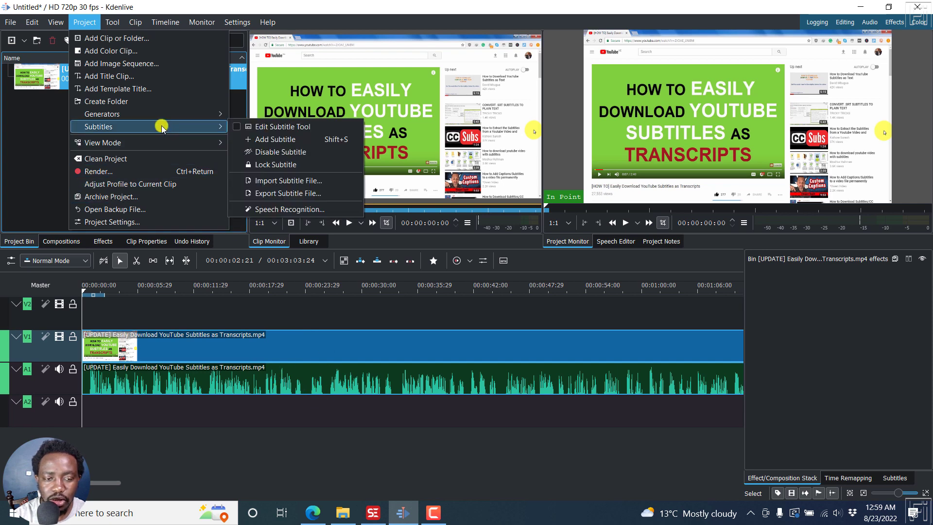
click(290, 181)
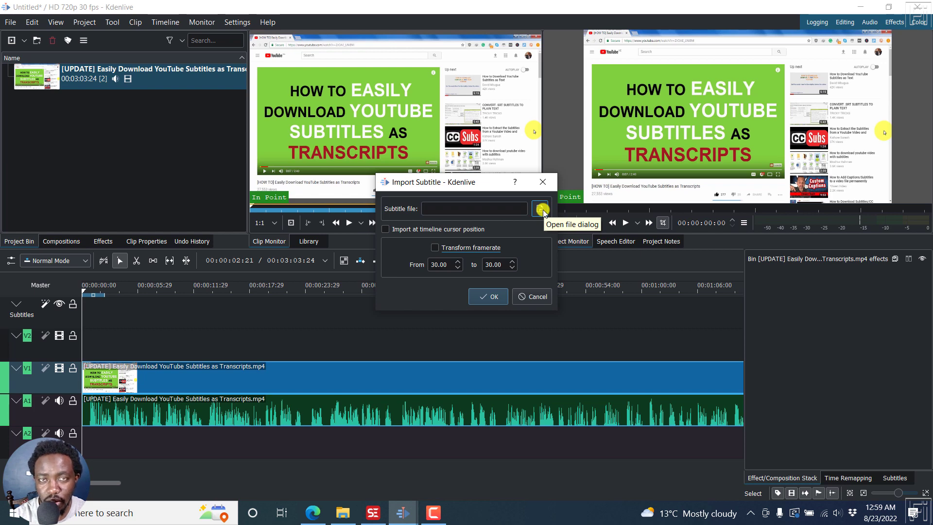
- Browse to and choose the 'Easily Download YouTube Subtitles as Transcripts' SRT file
click(541, 209)
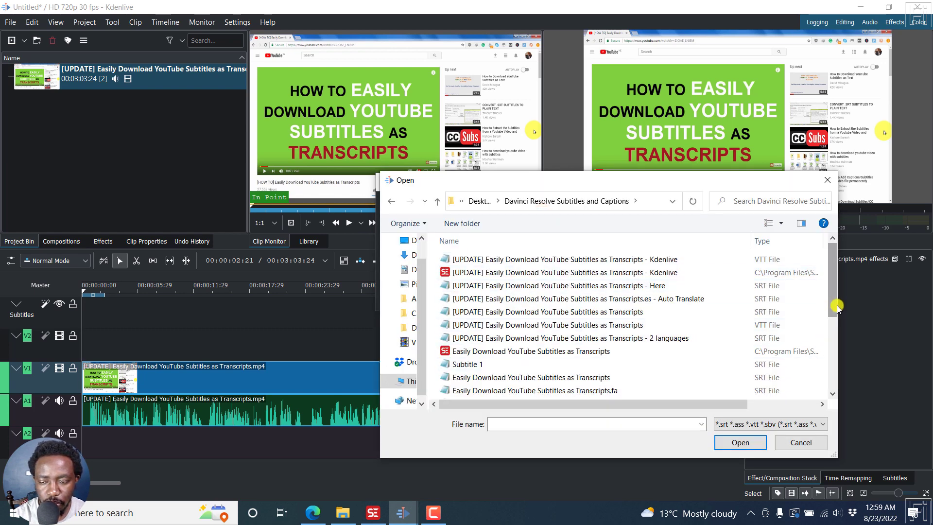
scroll(834, 307, down, 3)
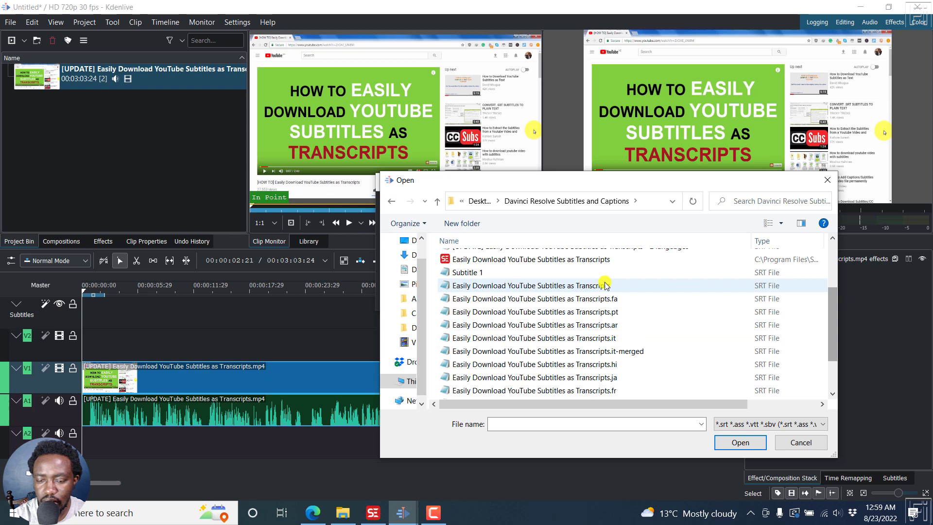
click(523, 285)
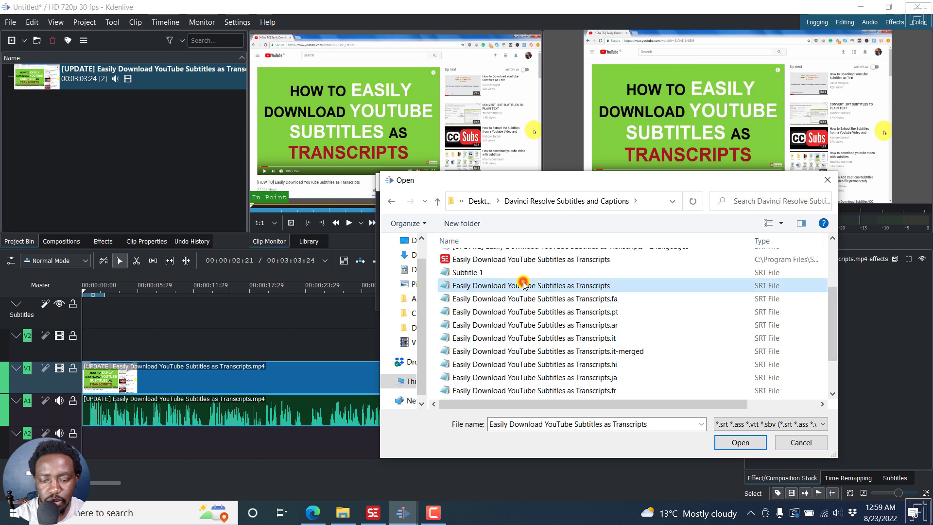
click(739, 443)
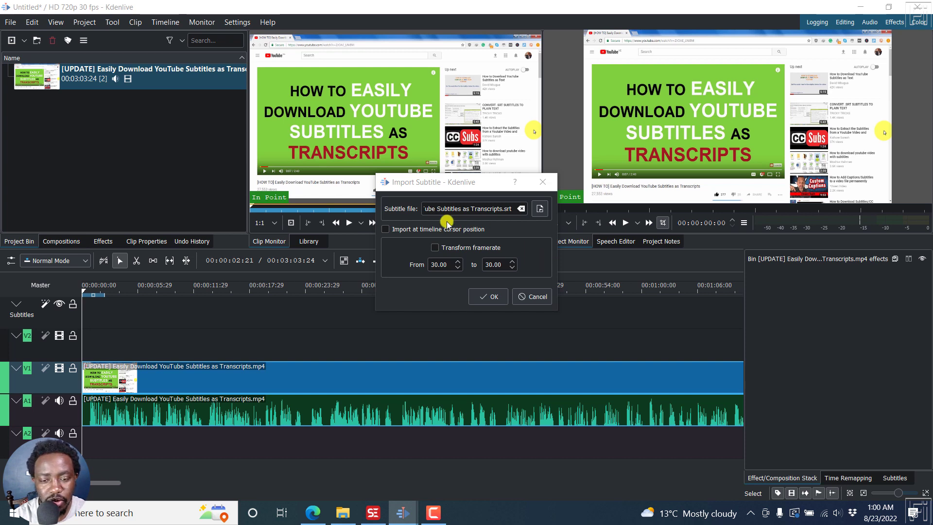
- Import the transcript captions and play the video near the start to preview them
click(494, 297)
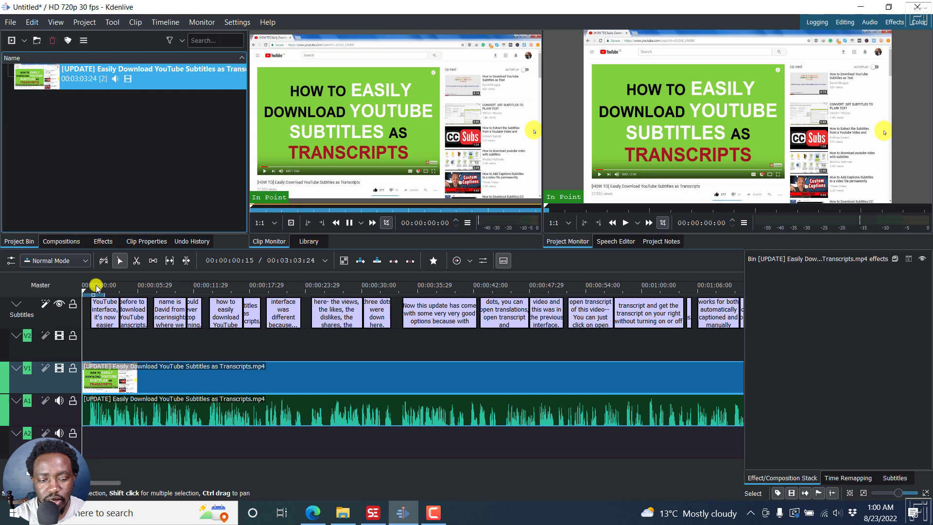
key(space)
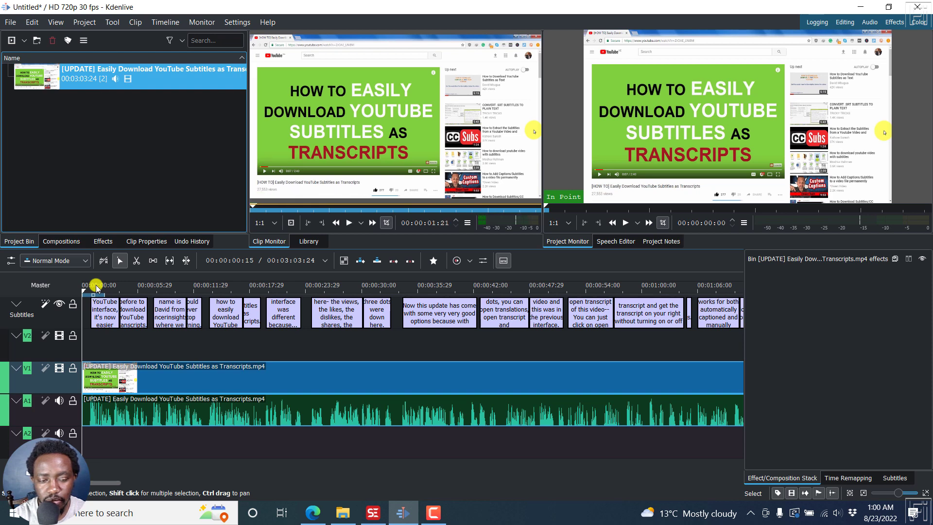
click(95, 288)
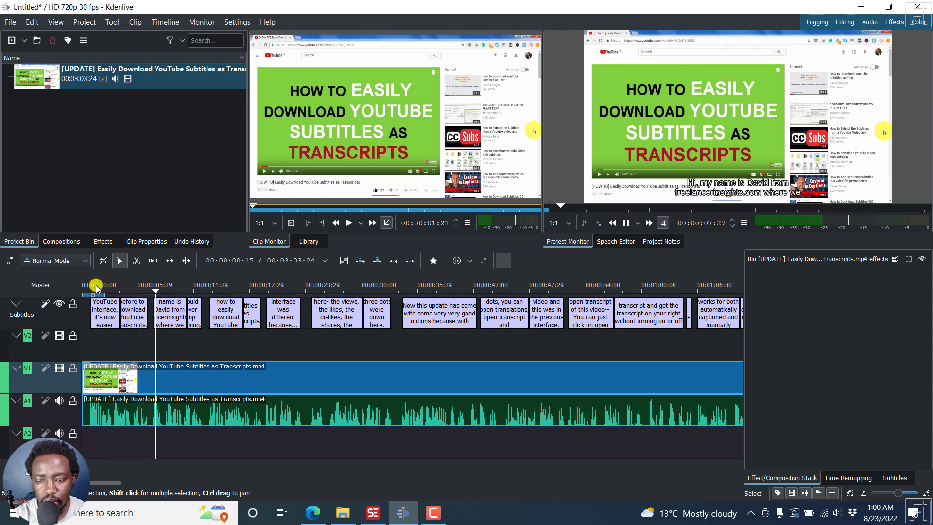
key(space)
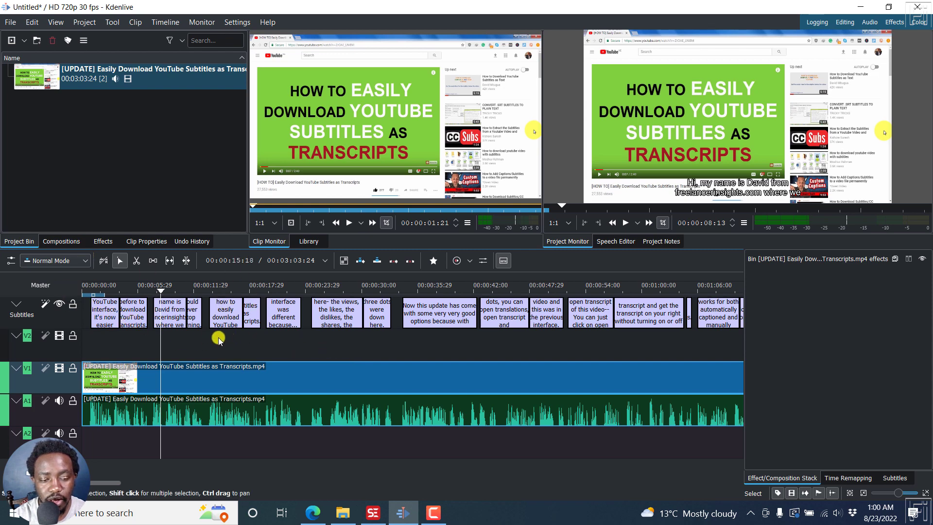
- Select a subtitle clip on the timeline and bring up its style options
click(103, 316)
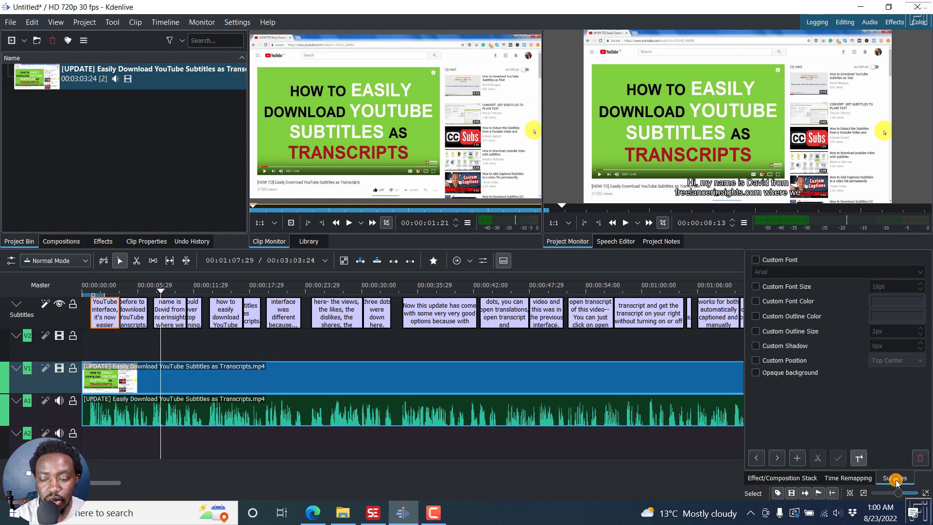
click(166, 307)
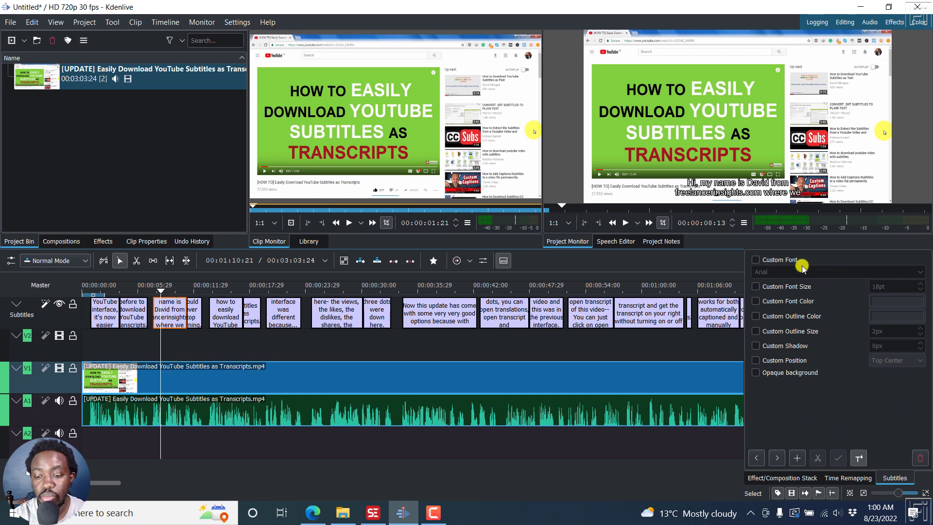
click(861, 459)
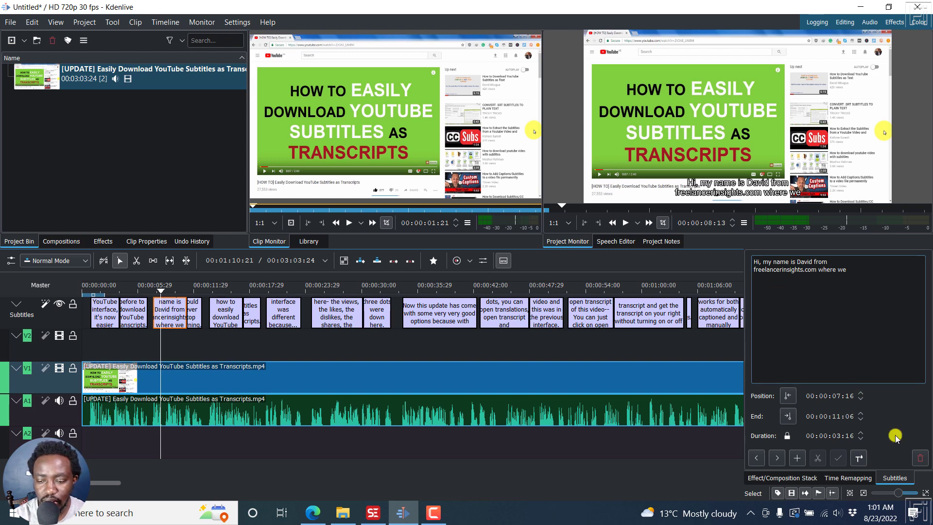
click(858, 459)
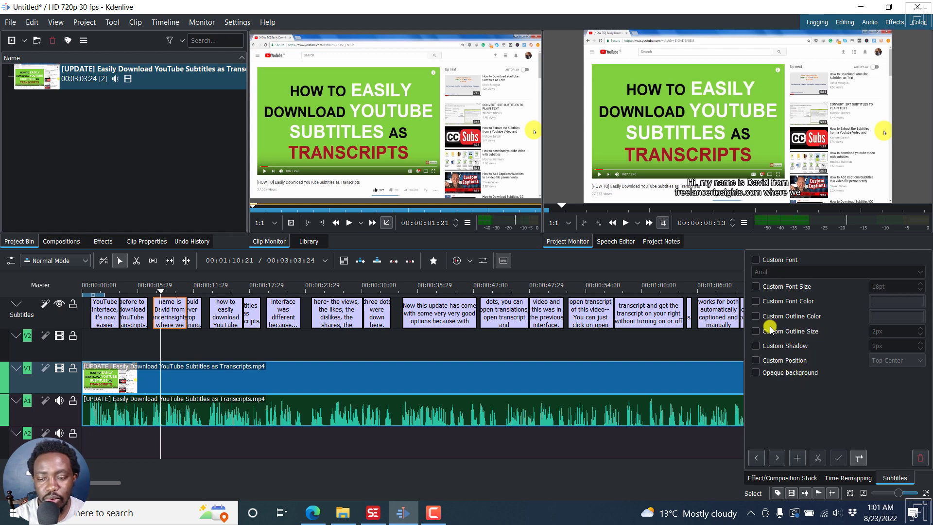
- Enable Custom Font and pick Helvetica LT from the font list
click(758, 260)
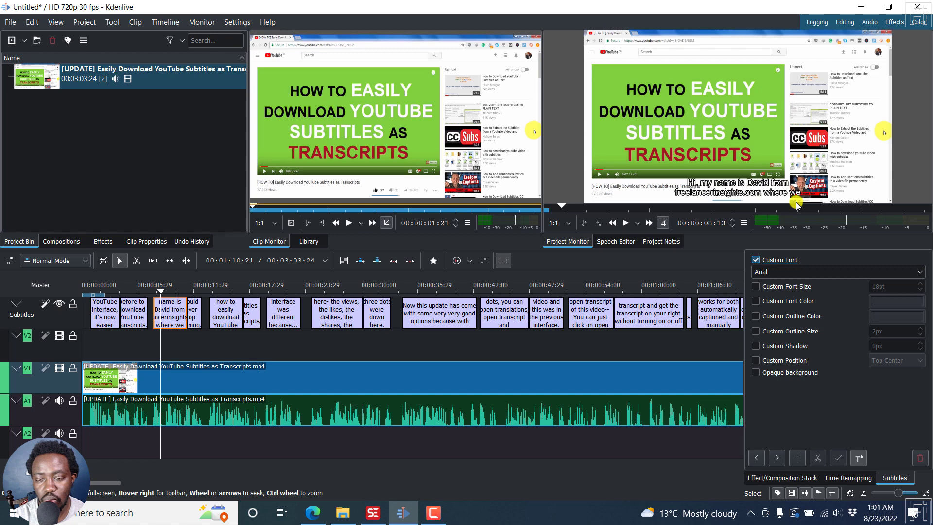
click(920, 272)
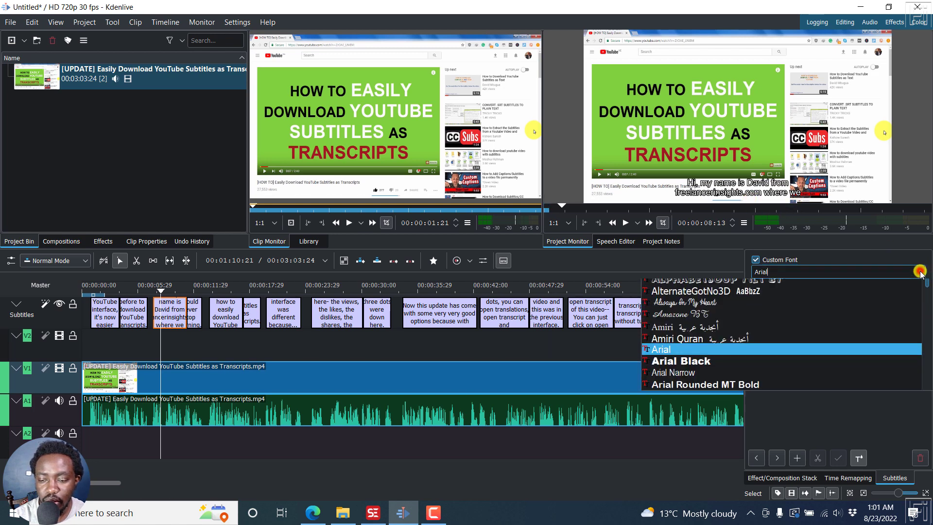
key(Down)
key(Down)
key(Down)
key(Down)
key(Down)
key(Down)
key(Down)
key(Down)
key(Down)
key(Down)
key(Down)
key(Down)
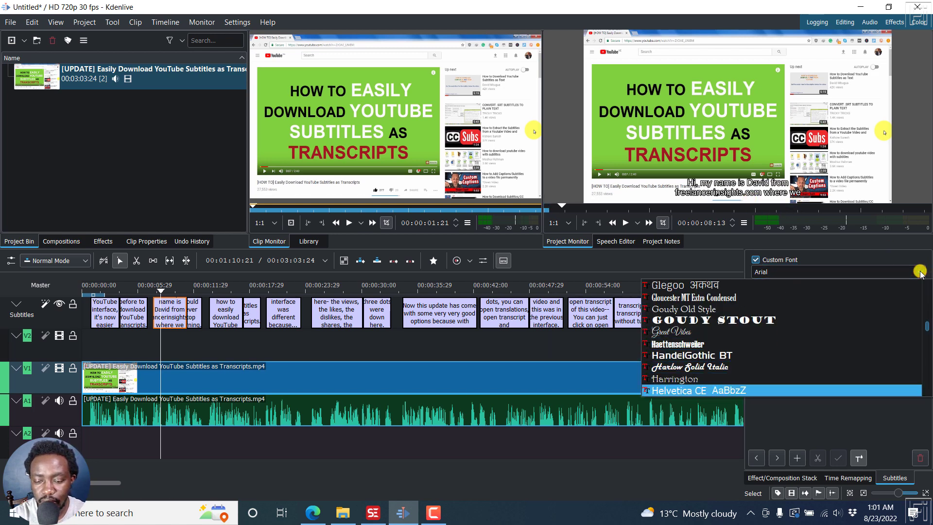
key(Down)
key(Down)
key(Down)
key(Down)
key(Down)
key(Down)
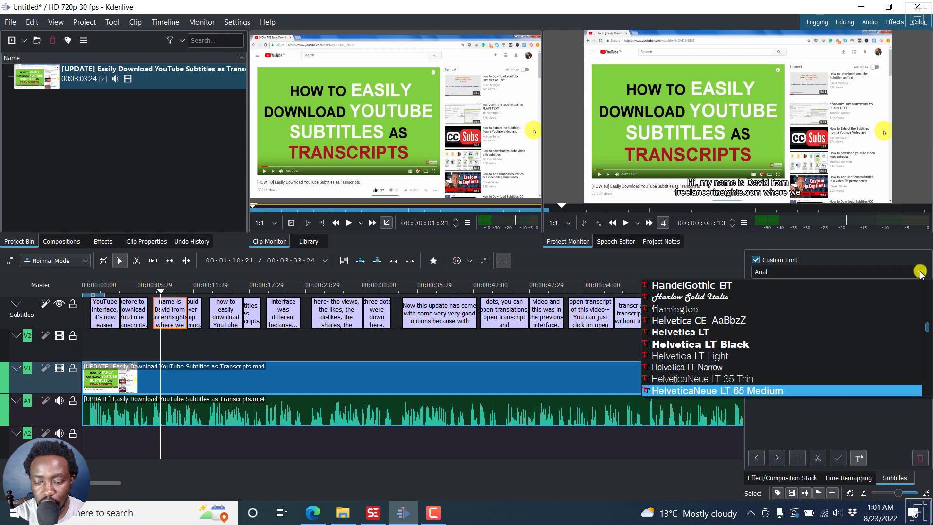
key(Up)
key(Up)
key(Up)
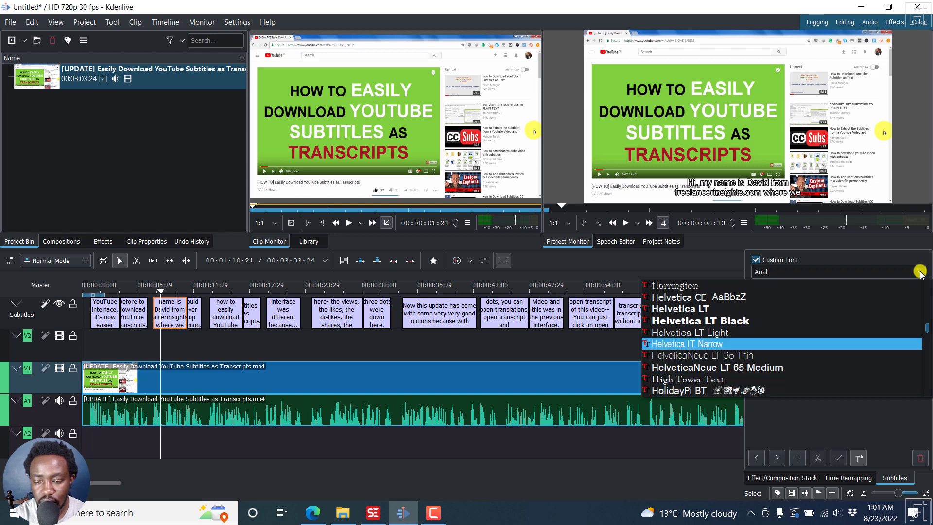
key(Up)
key(Up)
key(Up)
- Confirm Helvetica LT and enable Custom Font Size, replacing 18pt with 16pt
key(Return)
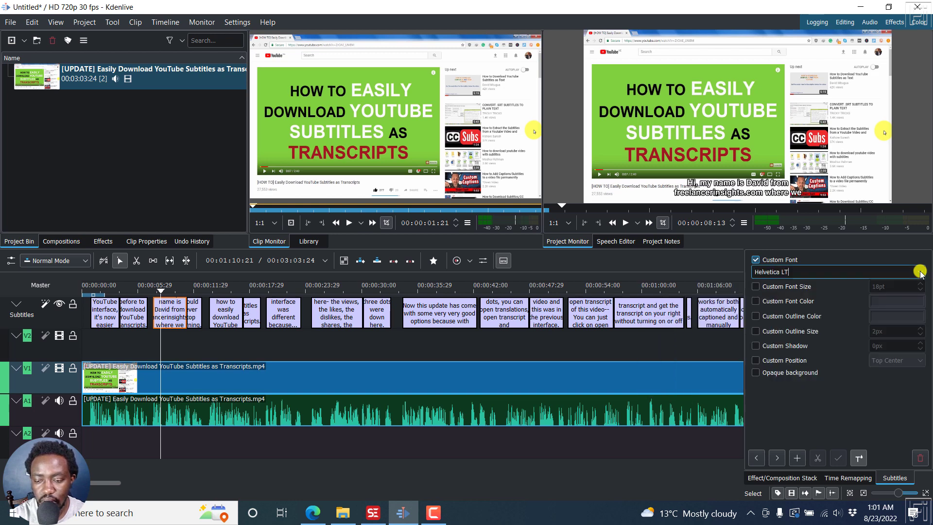
click(756, 286)
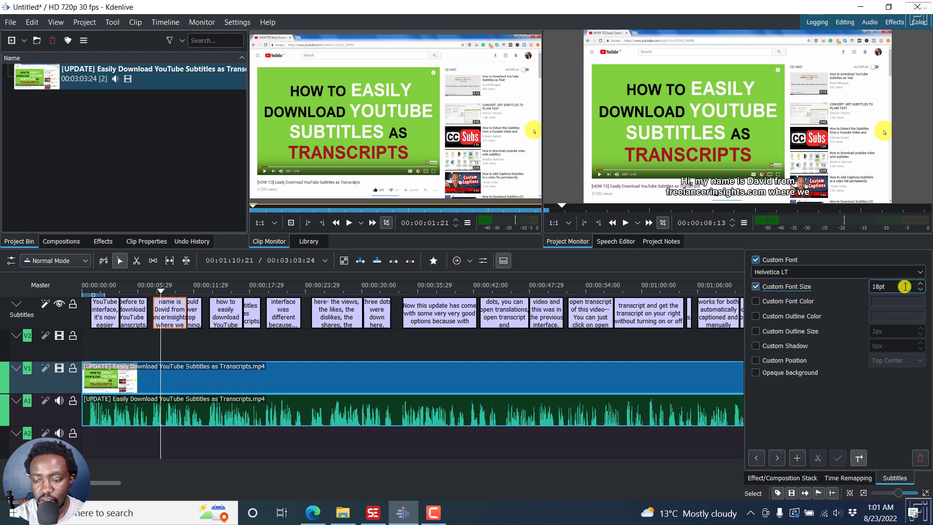
double_click(880, 287)
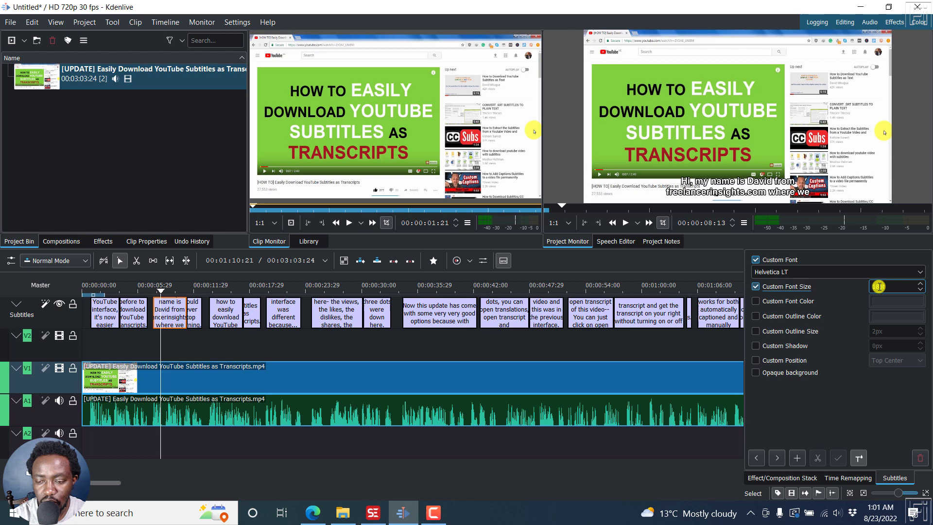
scroll(876, 286, down, 2)
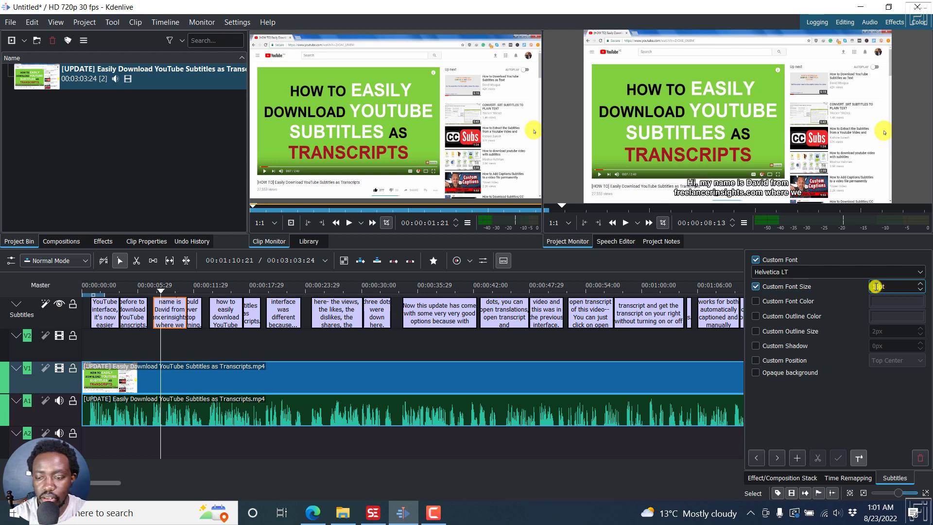
- Enable Custom Font Color and set the text colour to white (#ffffff)
click(757, 301)
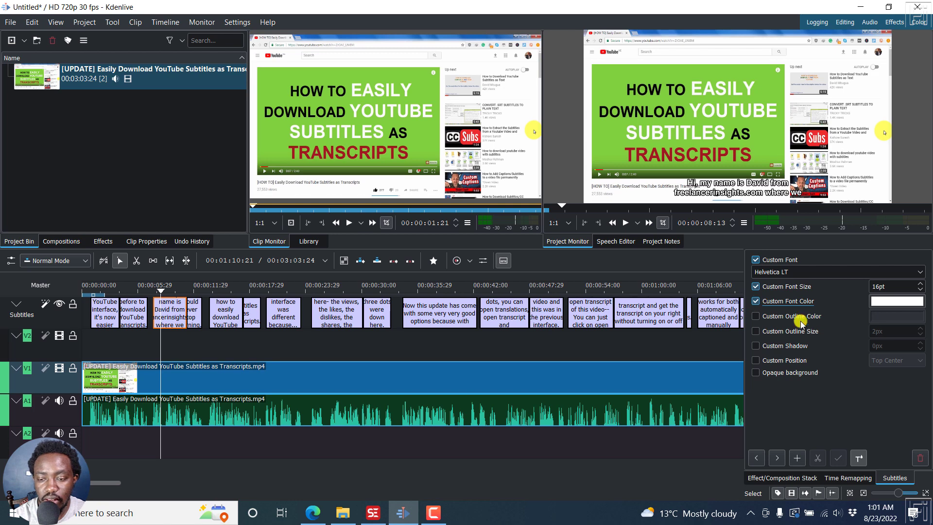
click(894, 301)
click(457, 159)
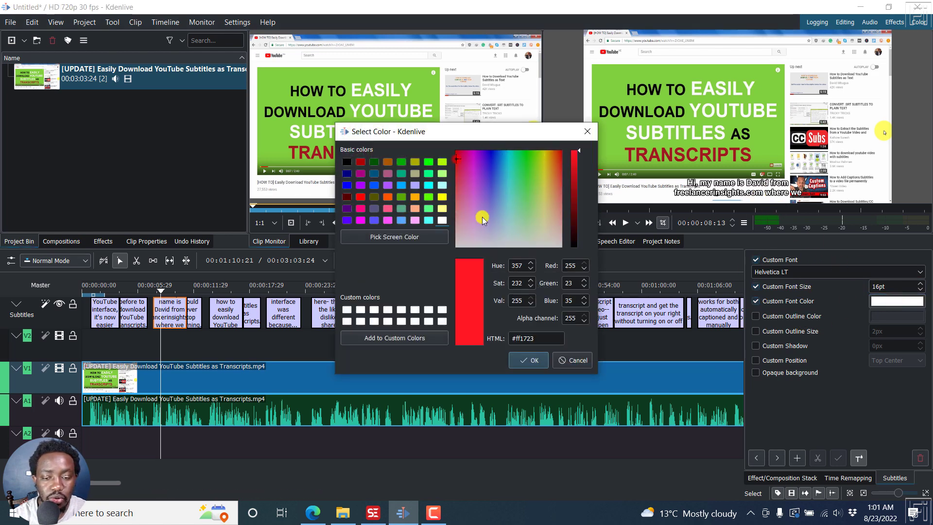
click(529, 359)
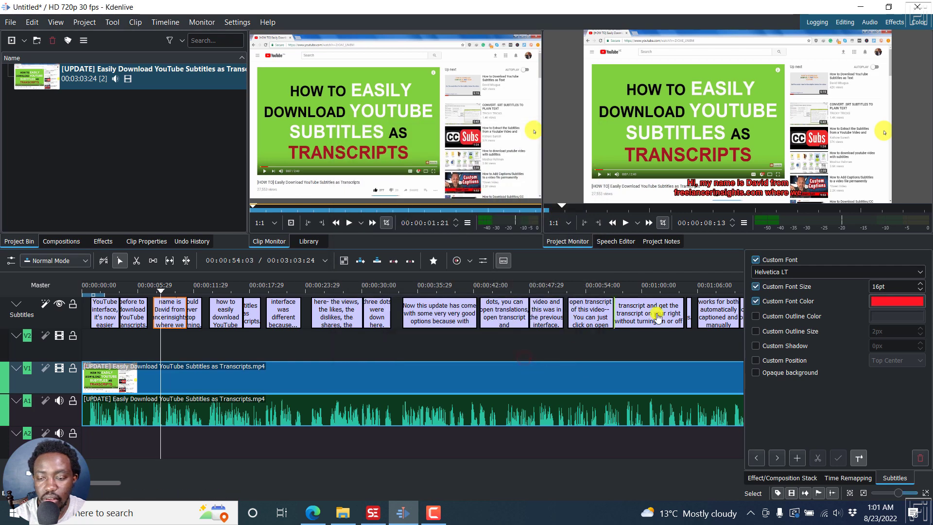
click(793, 301)
click(793, 301)
click(894, 301)
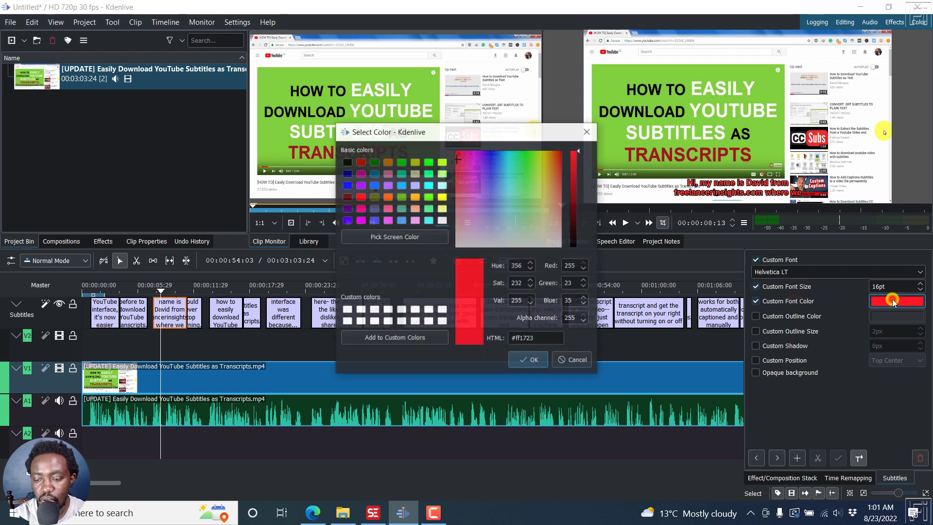
click(442, 220)
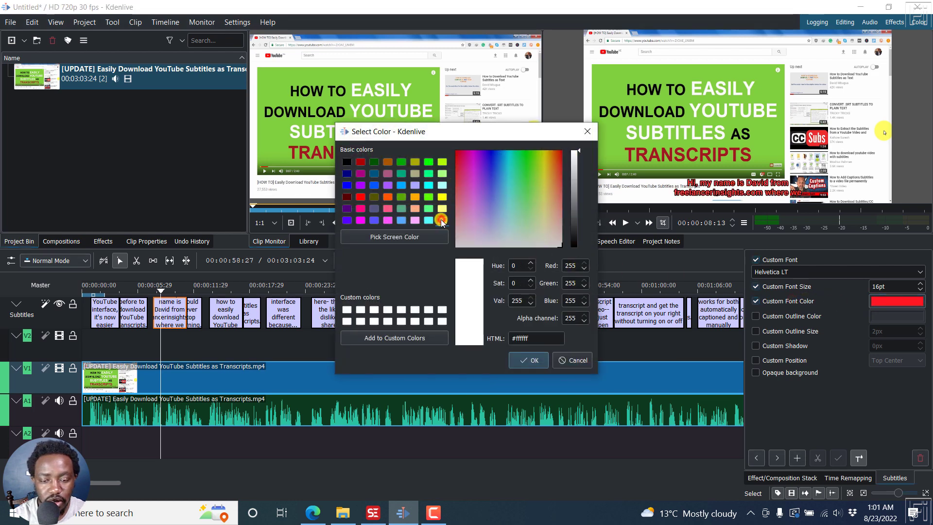
click(527, 362)
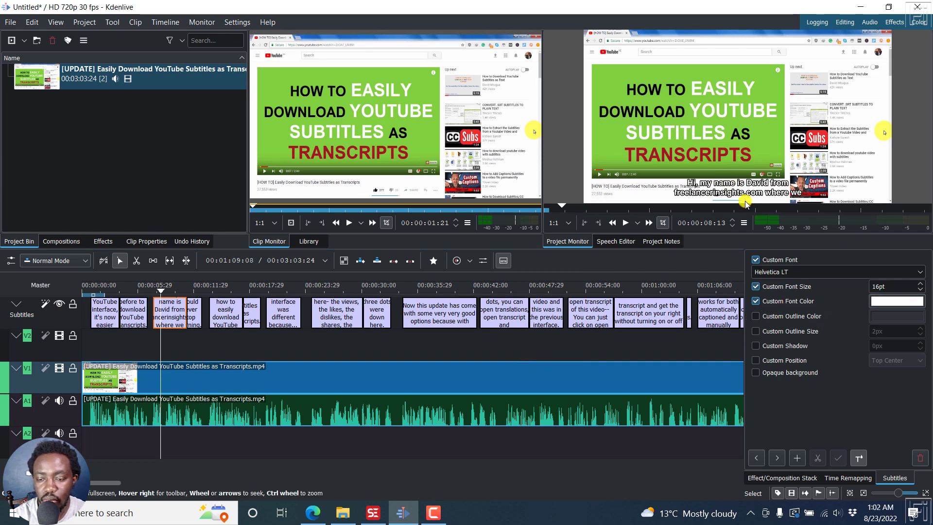
- Enable Custom Outline Color and set the subtitle outline to red
click(756, 317)
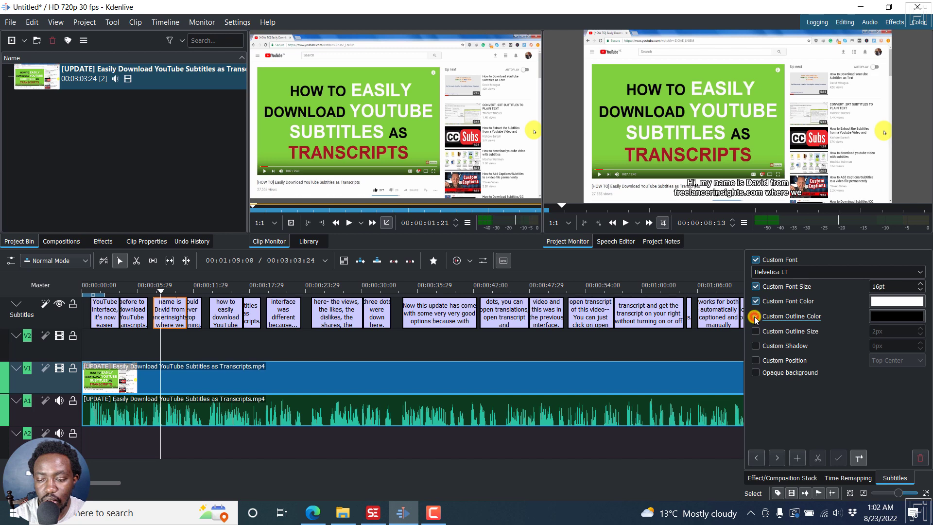
click(890, 318)
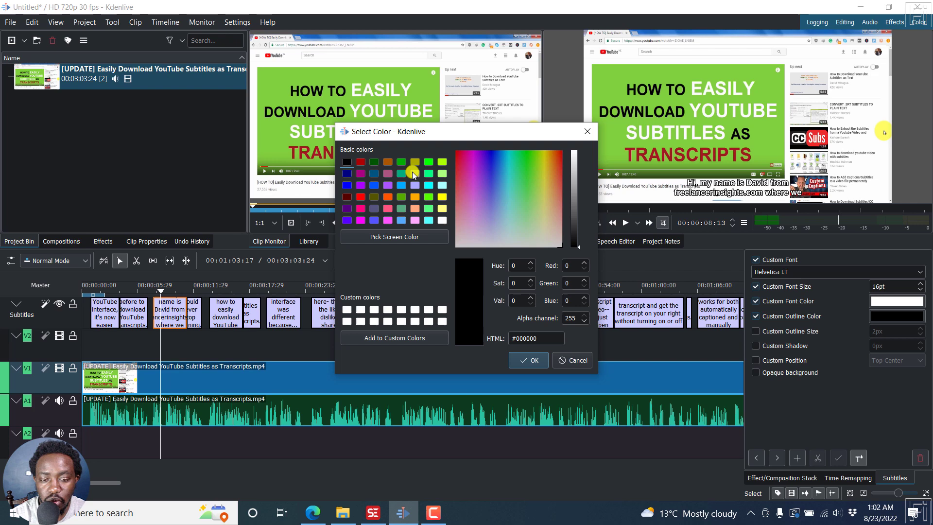
click(360, 197)
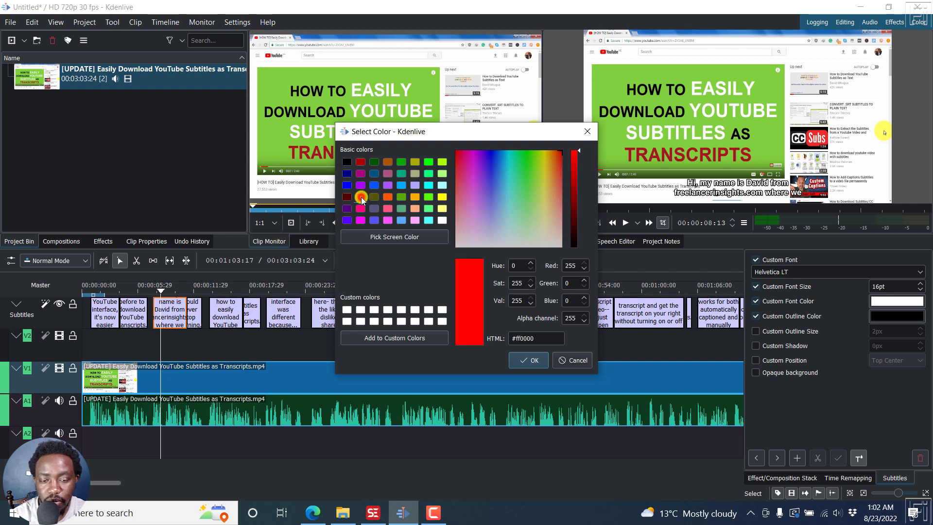
click(521, 362)
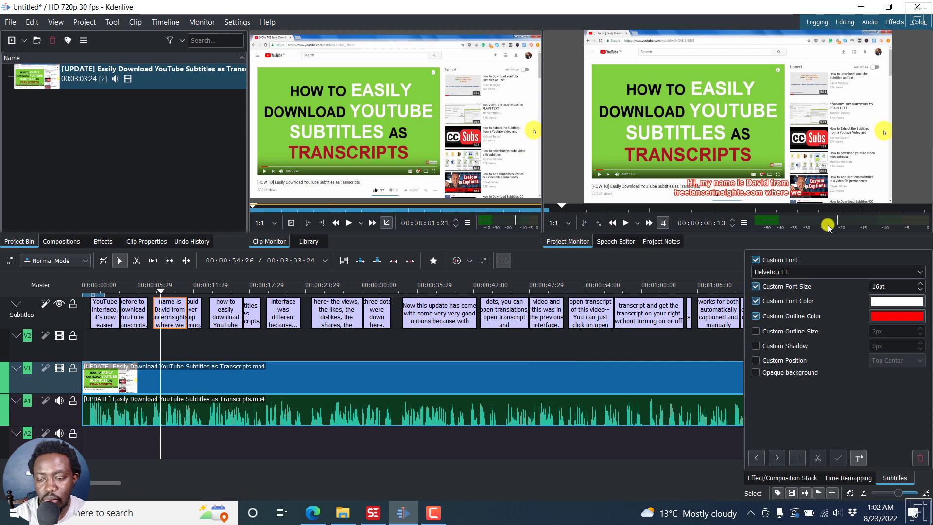
- Enable Custom Outline Size and adjust its thickness up and down
click(756, 331)
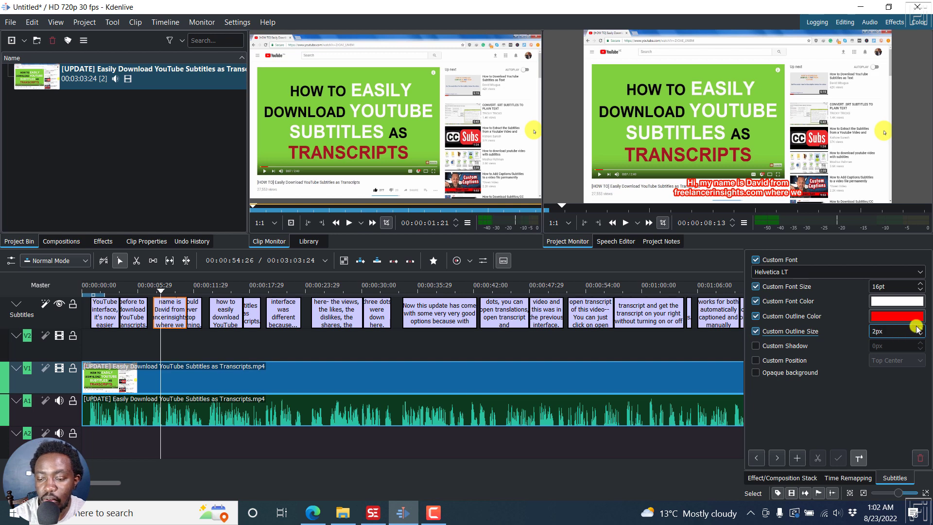
drag(922, 329, 922, 329)
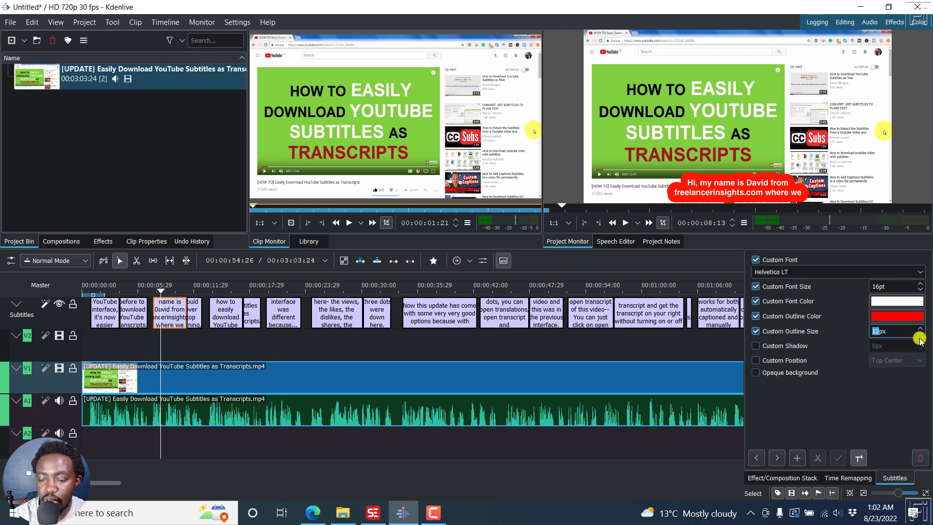
drag(920, 335, 920, 335)
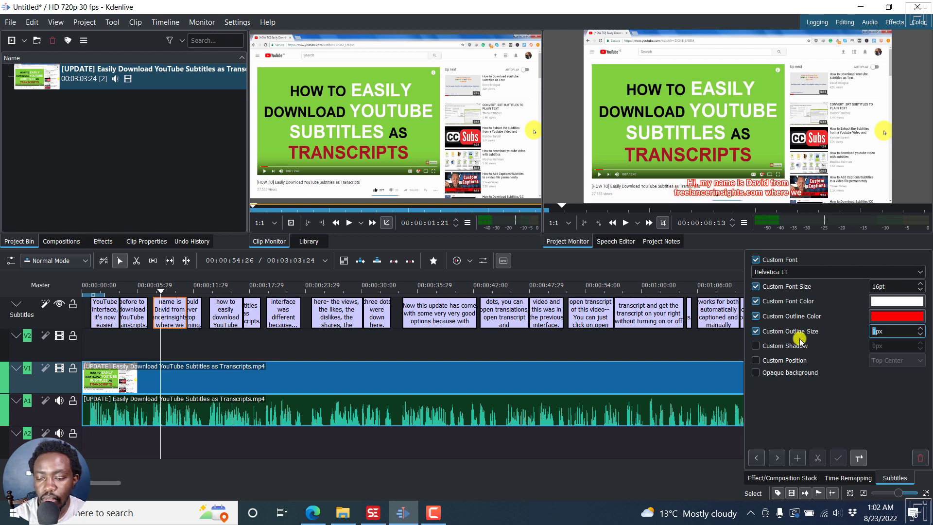
- Settle the outline at 1px and leave the custom shadow switched off
click(757, 346)
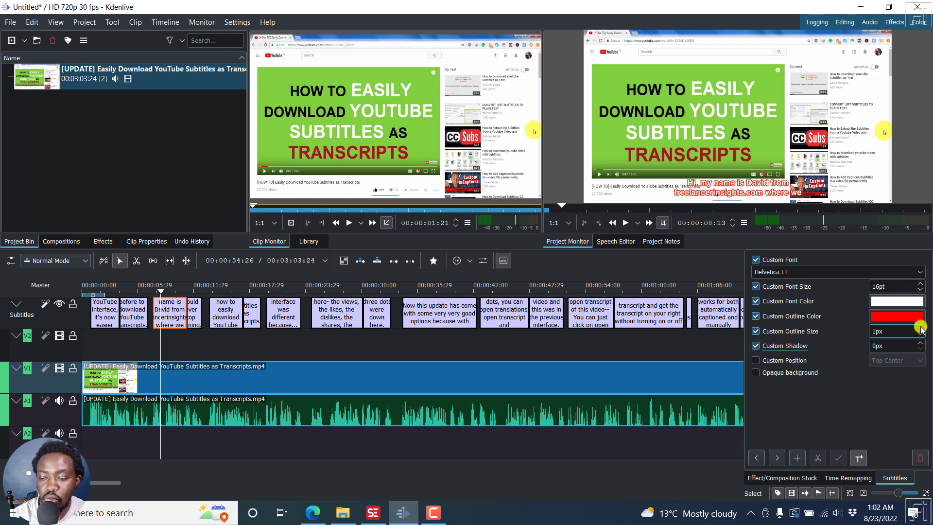
drag(921, 328, 921, 330)
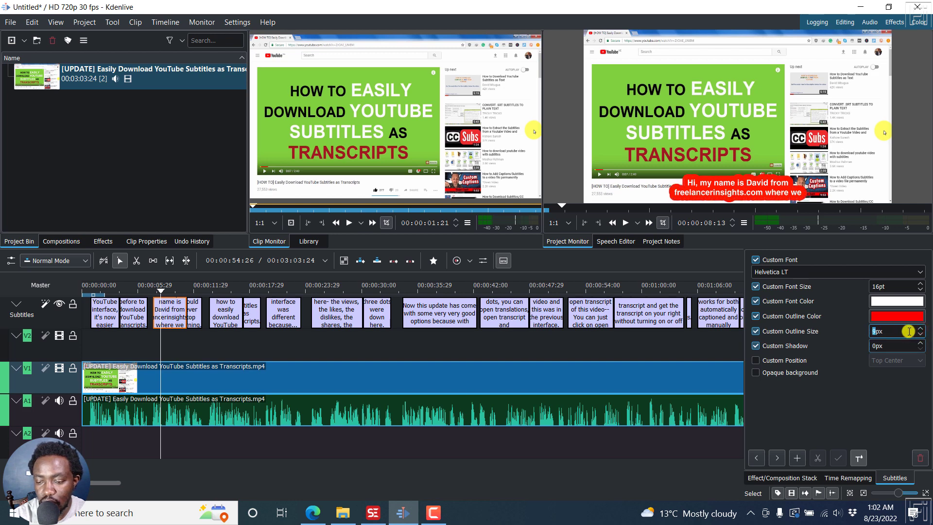
key(shift+Left)
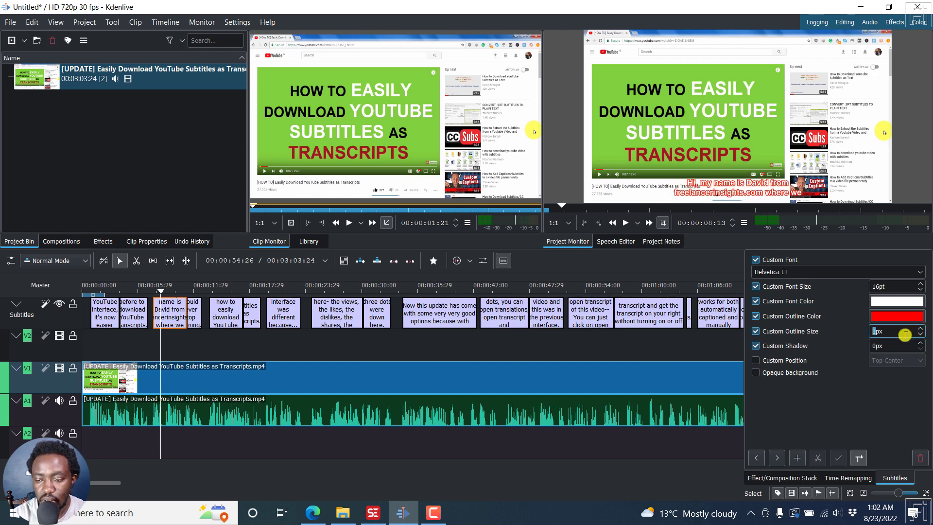
click(920, 342)
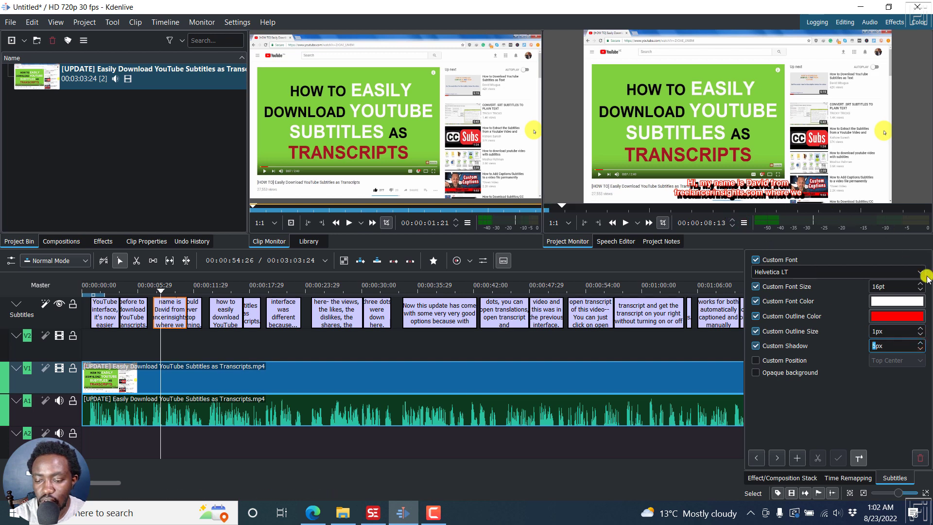
text(0)
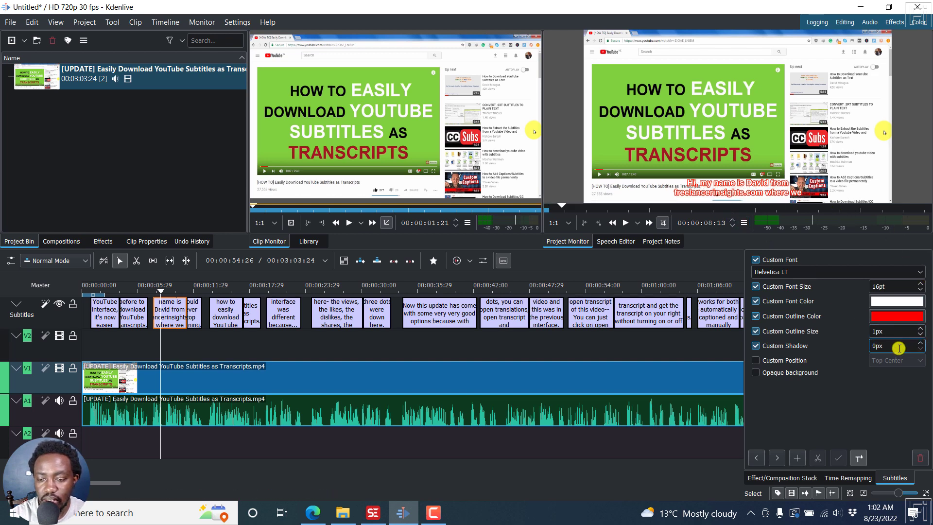
click(756, 345)
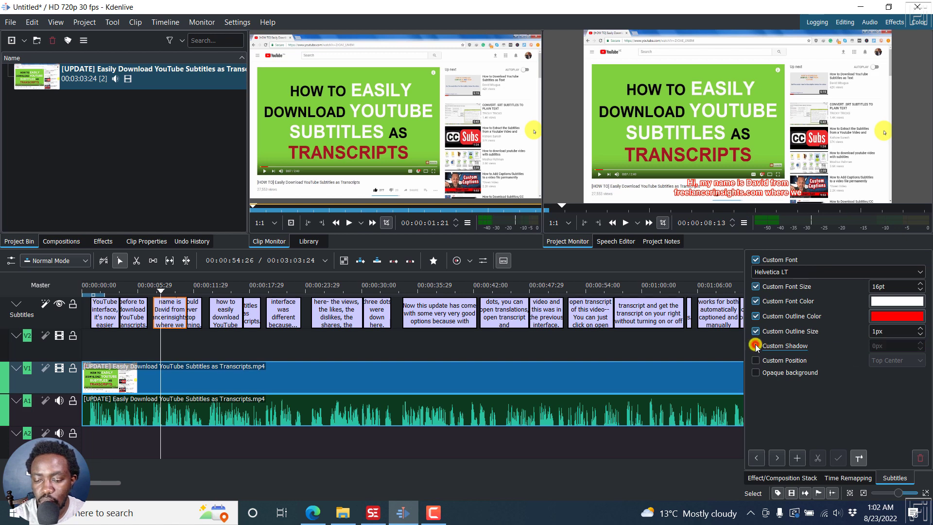
- Enable Custom Position and set the subtitles to Top Center
click(755, 360)
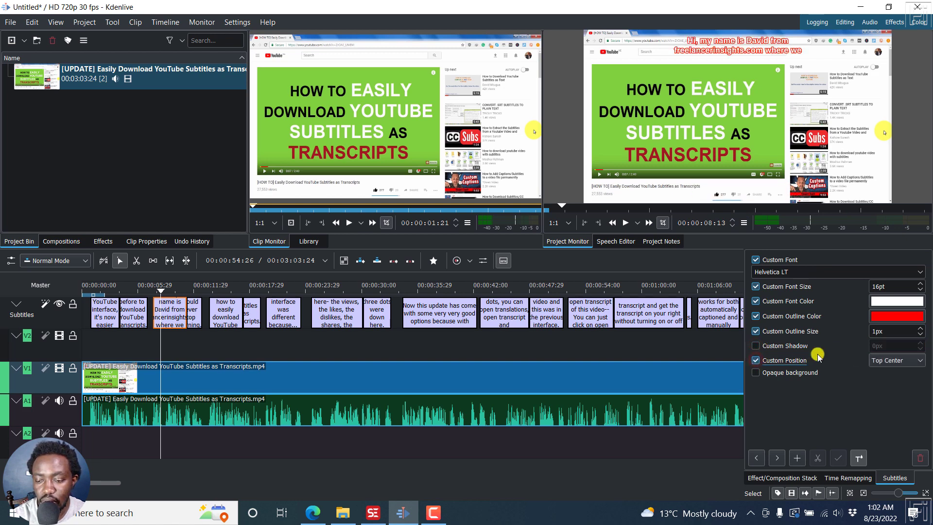
click(881, 361)
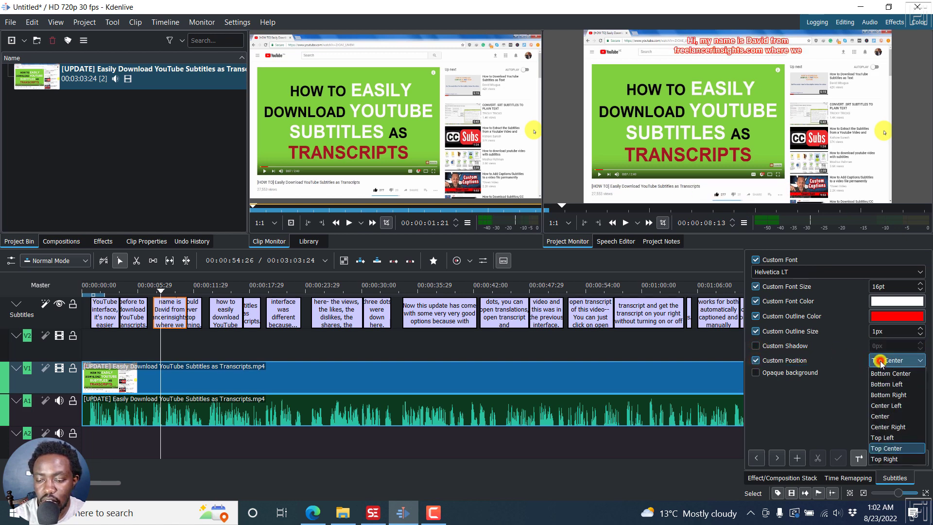
click(890, 384)
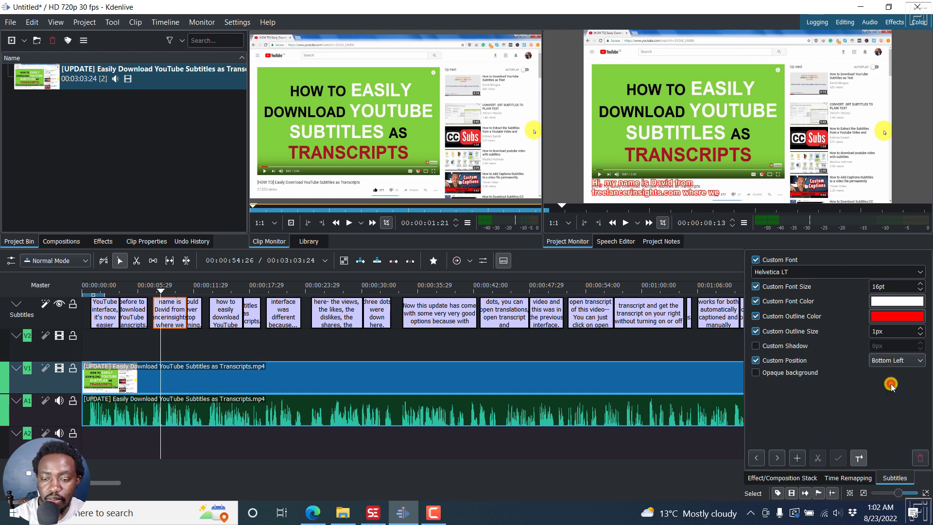
click(894, 359)
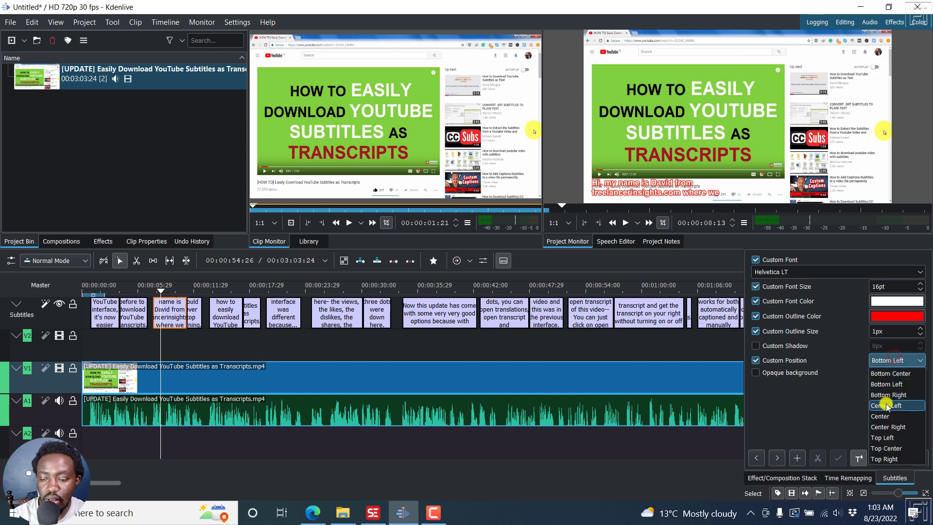
click(886, 403)
click(892, 360)
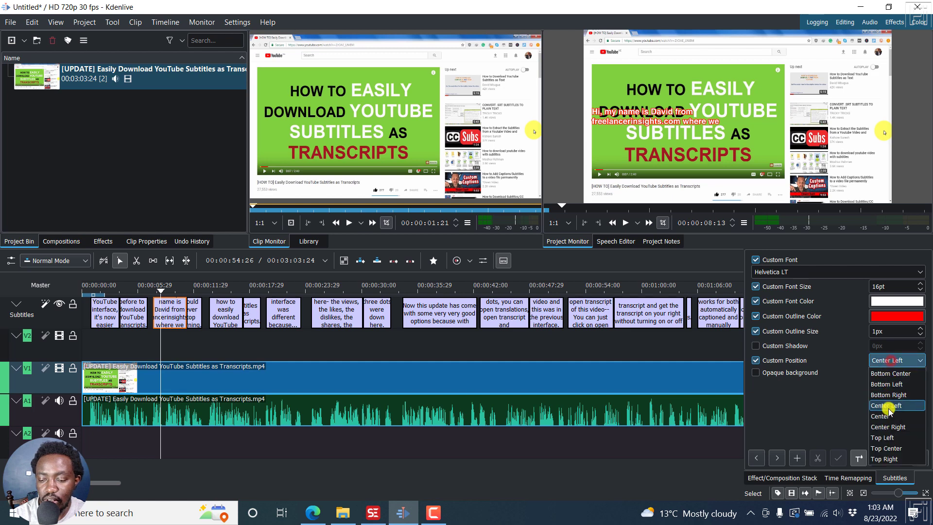
click(890, 448)
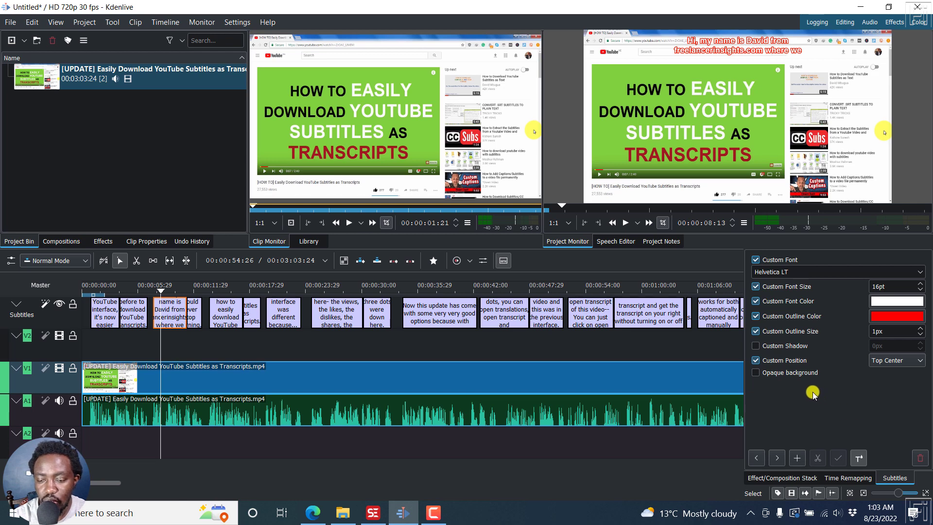
- Enable Opaque background, set the outline colour to black, and preview the first subtitle
click(756, 373)
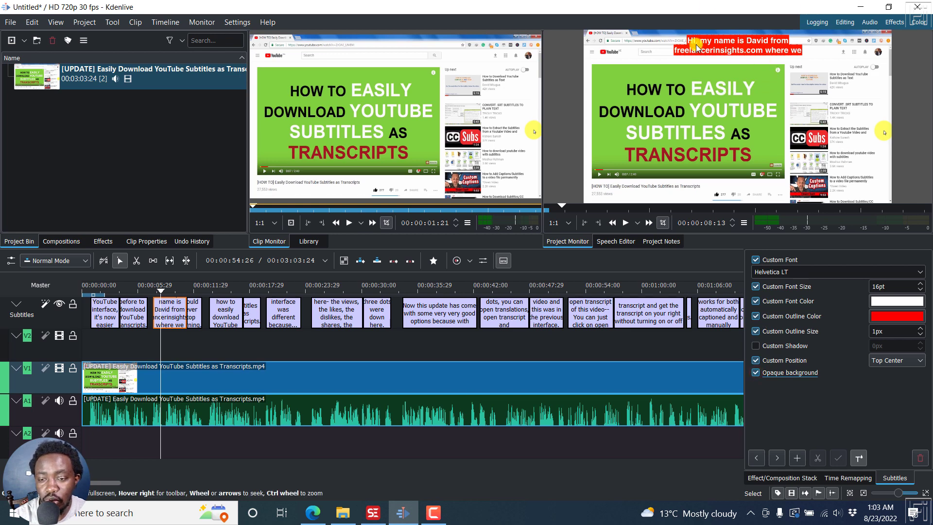
click(889, 316)
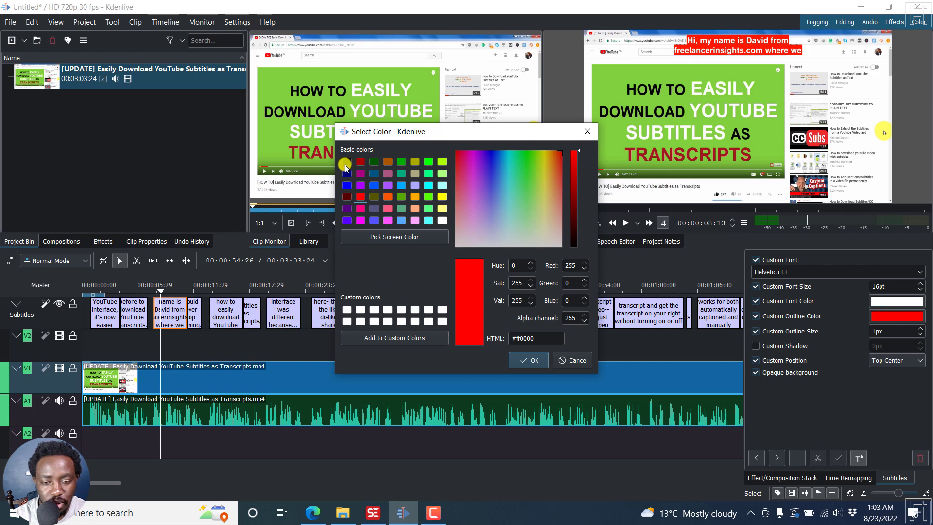
click(346, 163)
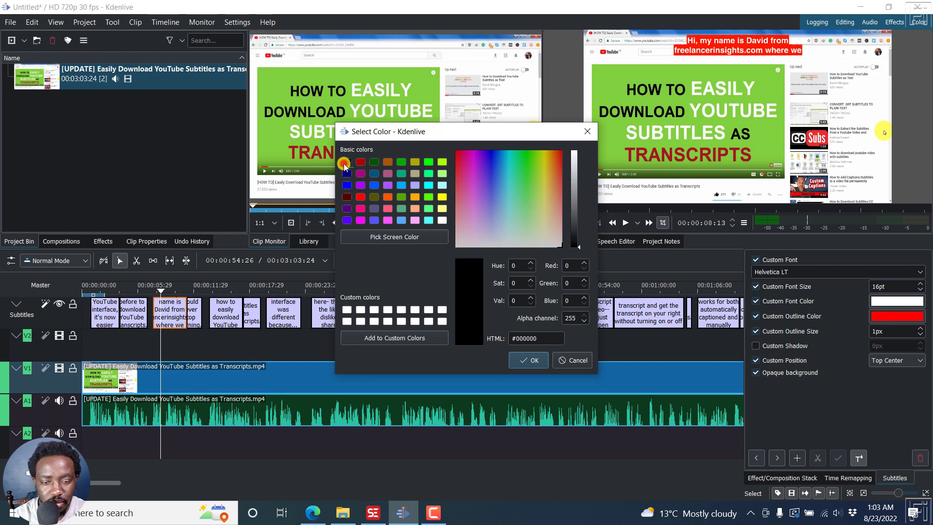
click(529, 361)
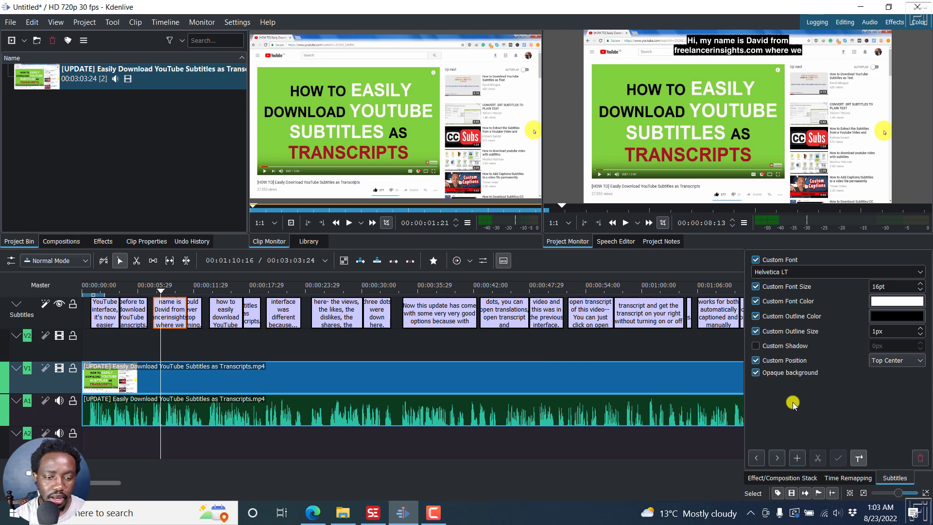
click(103, 289)
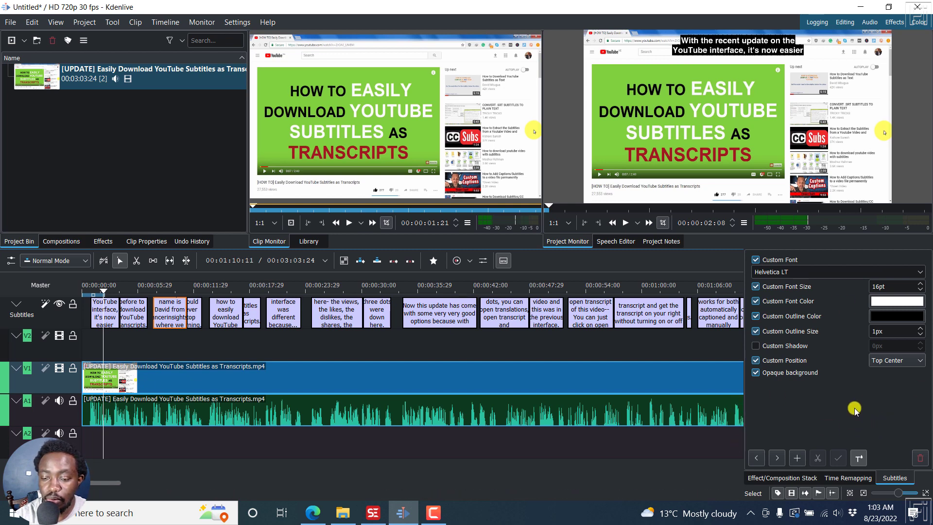
drag(102, 290, 289, 285)
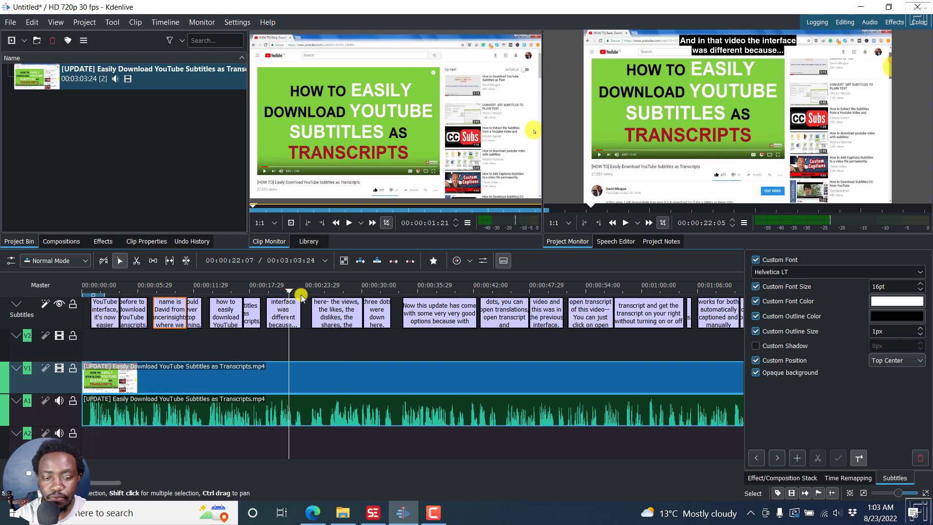
click(167, 311)
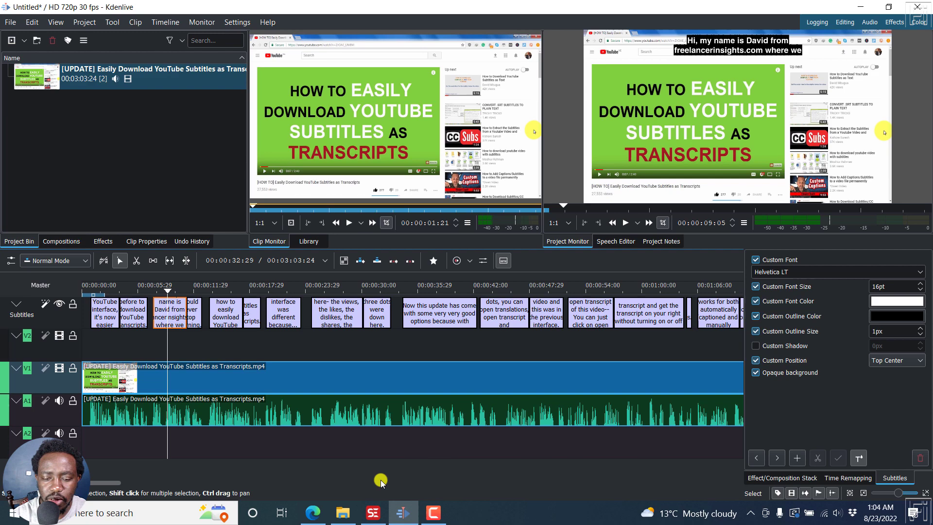
click(374, 515)
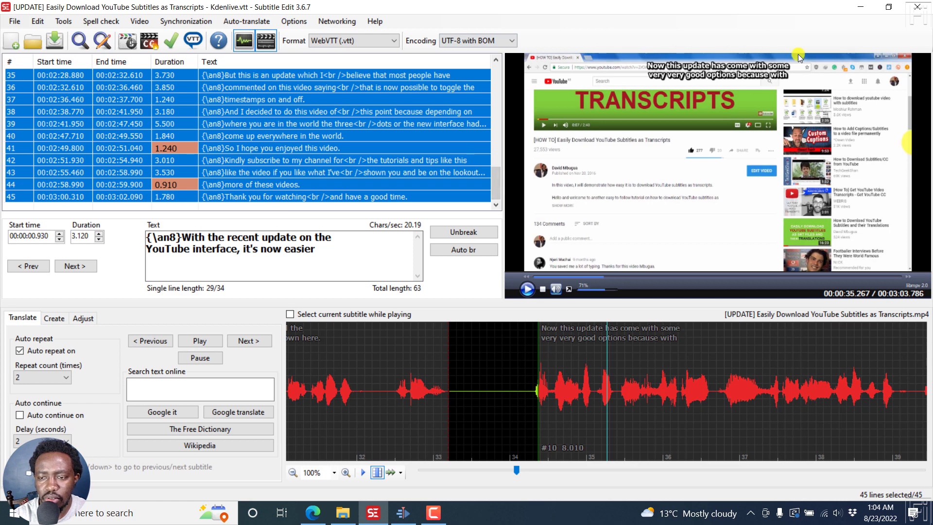
click(861, 7)
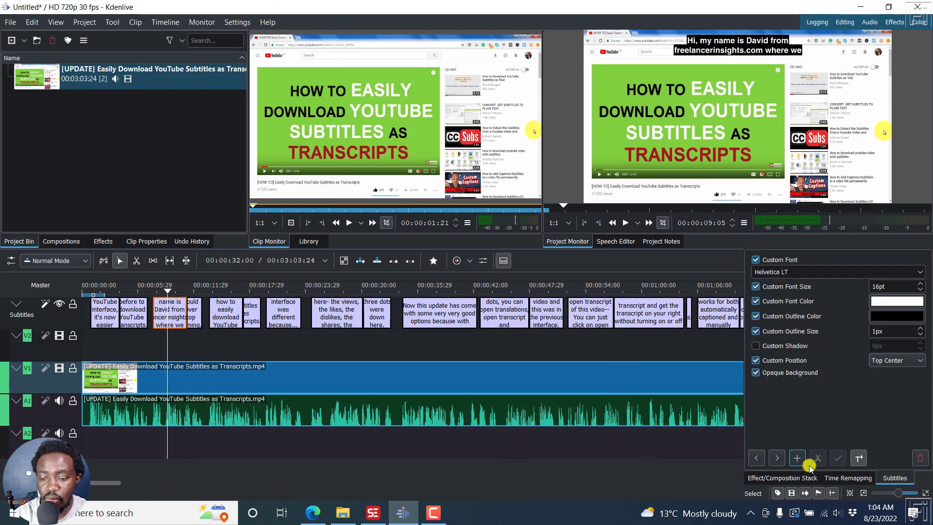